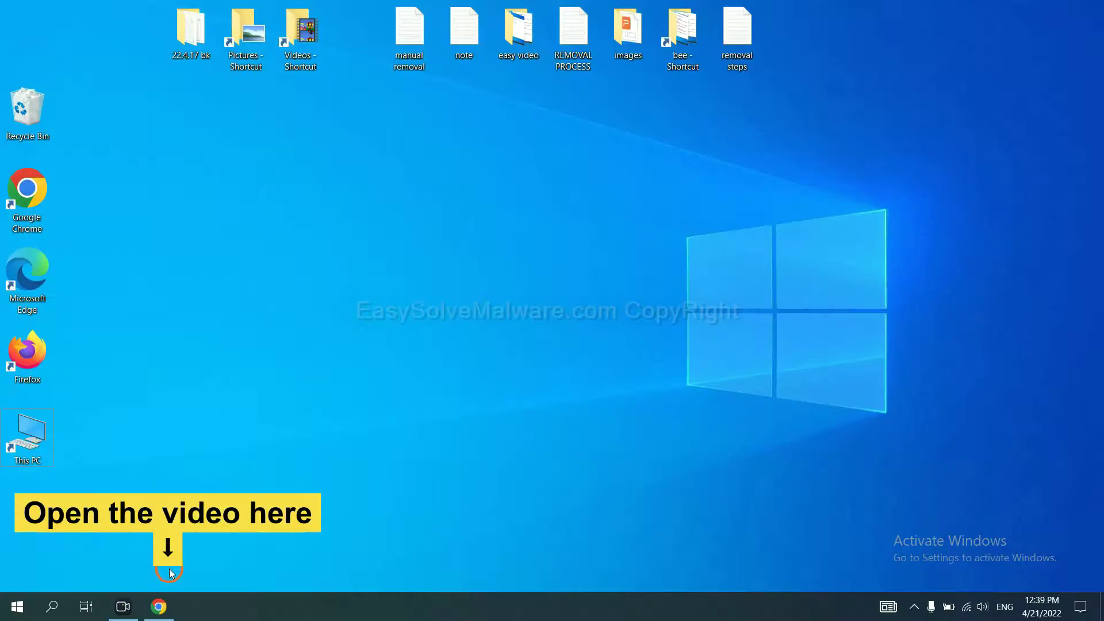
Step: Switch to Chrome and download SpyHunter for Windows from the easysolvemalware.com removal guide
{"action": "left_click", "coordinate": [171, 607]}
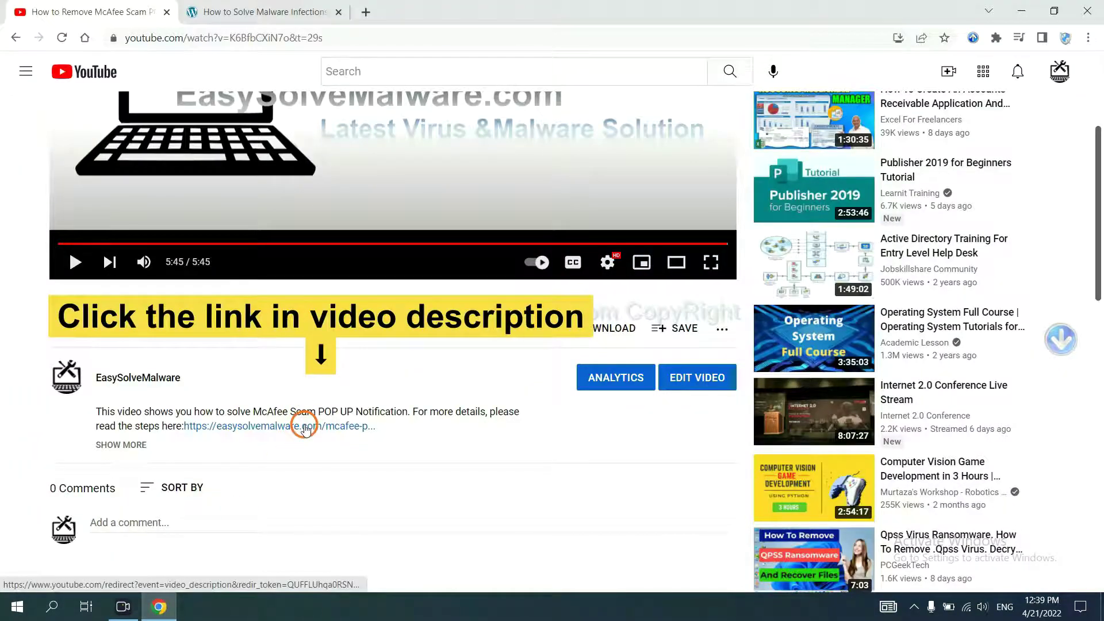
{"action": "left_click", "coordinate": [284, 9]}
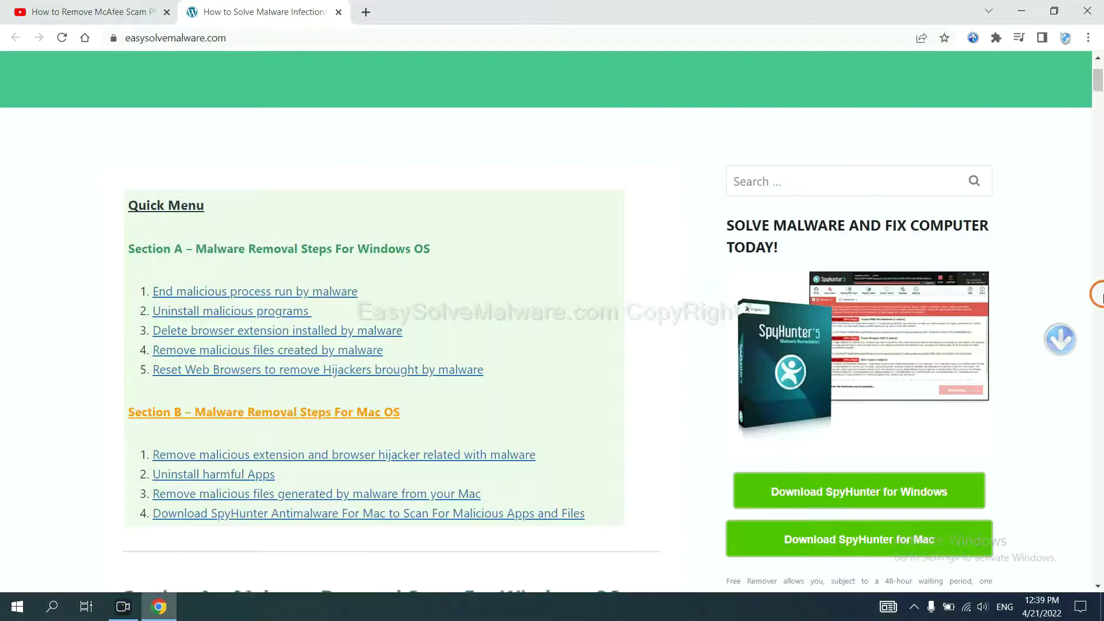
{"action": "scroll", "coordinate": [1097, 289], "scroll_direction": "down", "scroll_amount": 4}
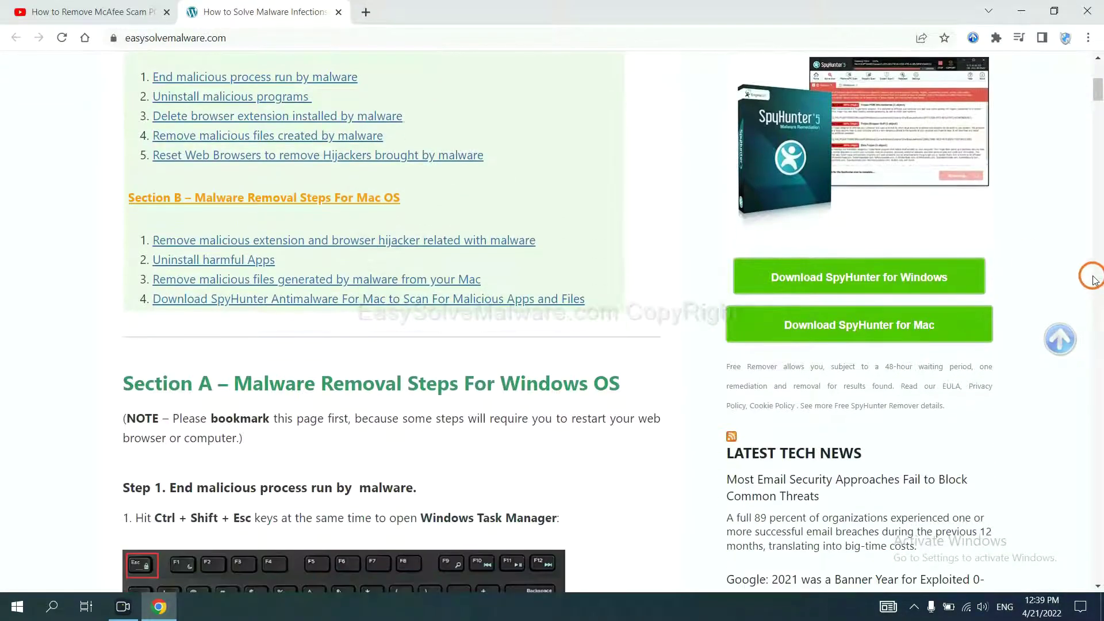
{"action": "left_click", "coordinate": [937, 274]}
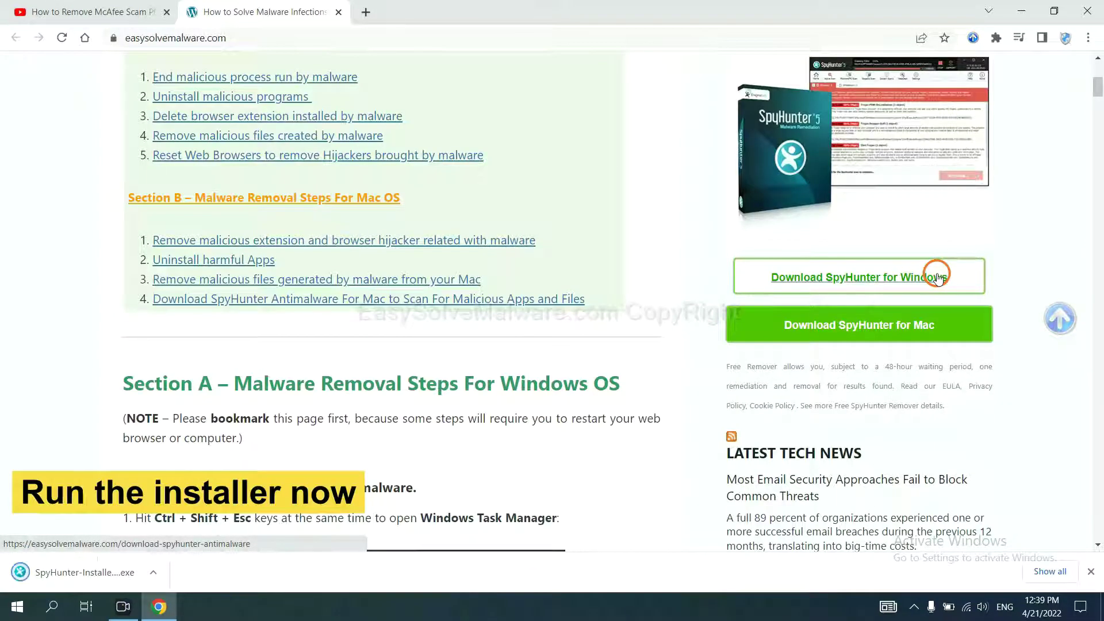
Step: Run the downloaded SpyHunter installer in English, accept the EULA and Privacy Policy, and complete the installation
{"action": "left_click", "coordinate": [70, 573]}
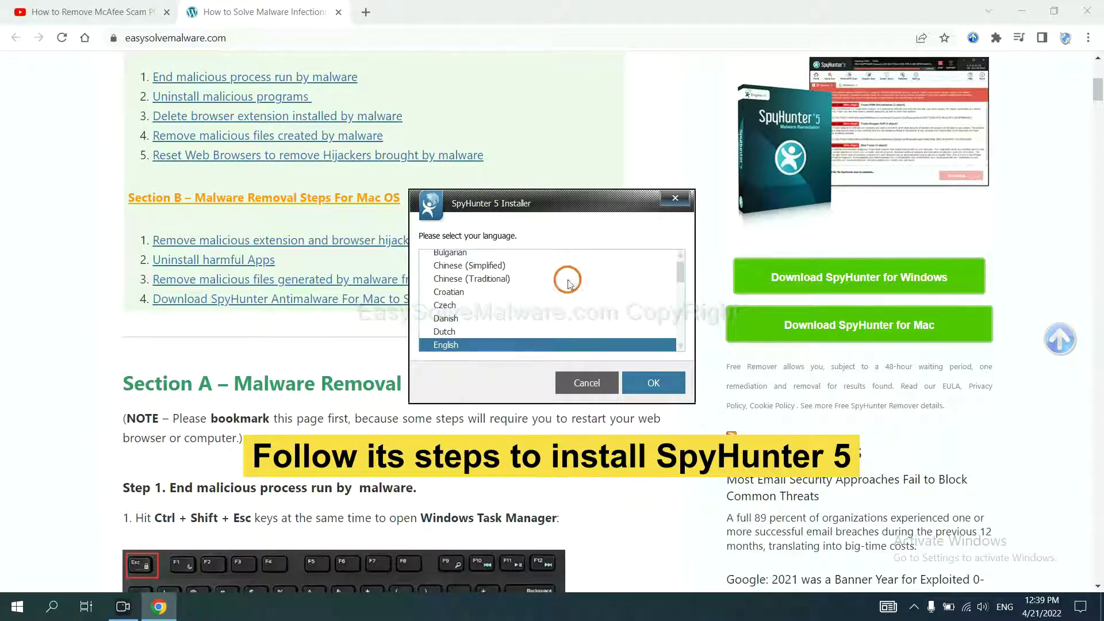
{"action": "left_click", "coordinate": [637, 382]}
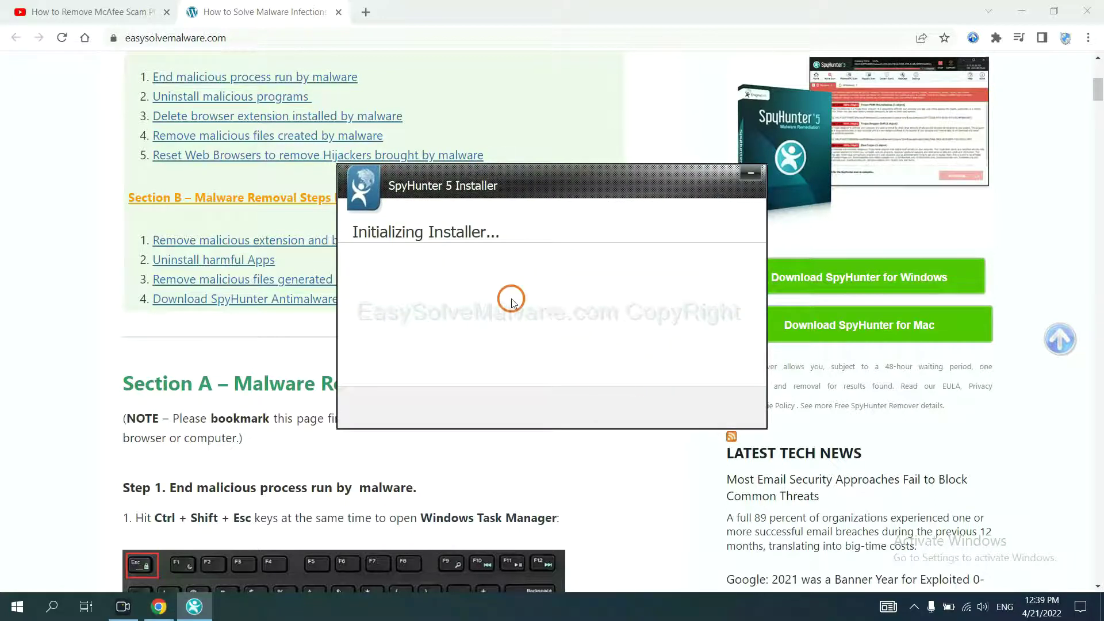
{"action": "left_click", "coordinate": [468, 313]}
{"action": "left_click", "coordinate": [356, 276]}
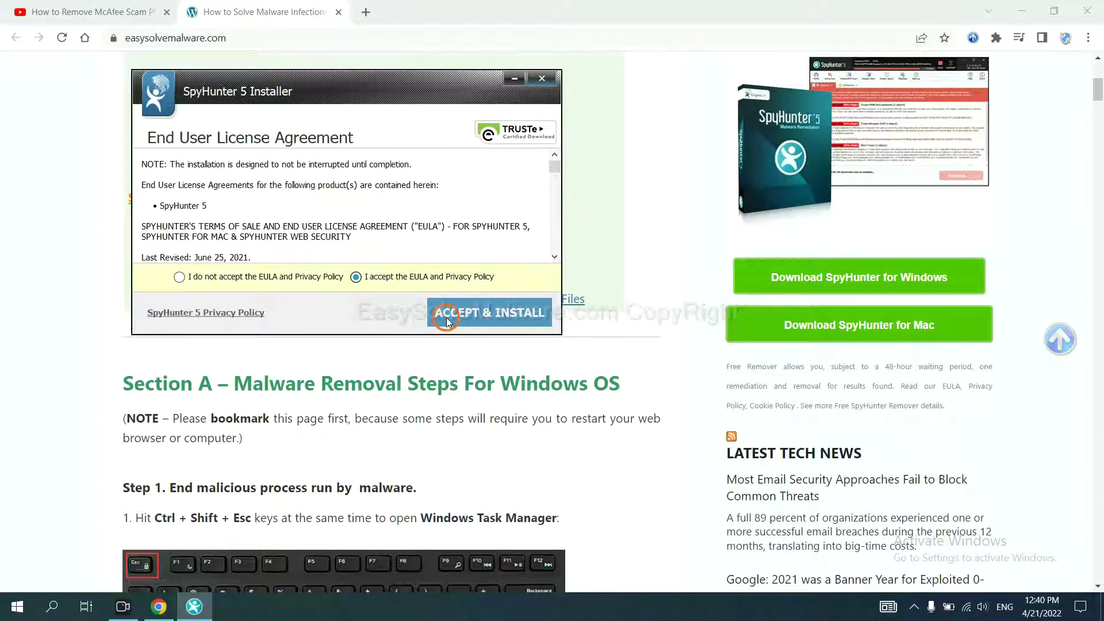
{"action": "left_click", "coordinate": [447, 320]}
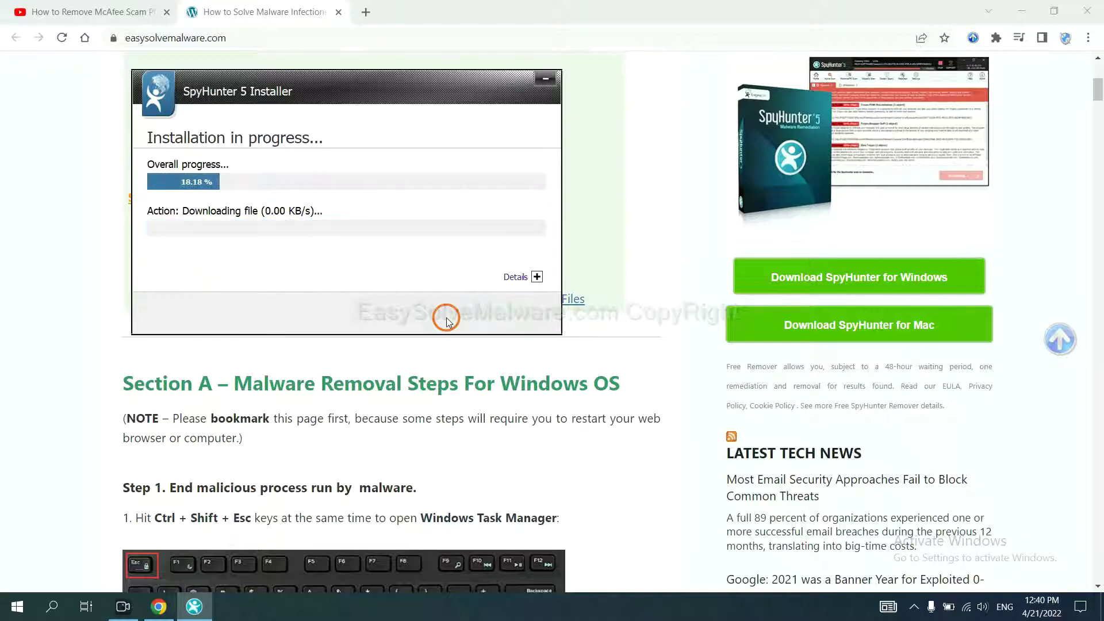
{"action": "left_click", "coordinate": [540, 388]}
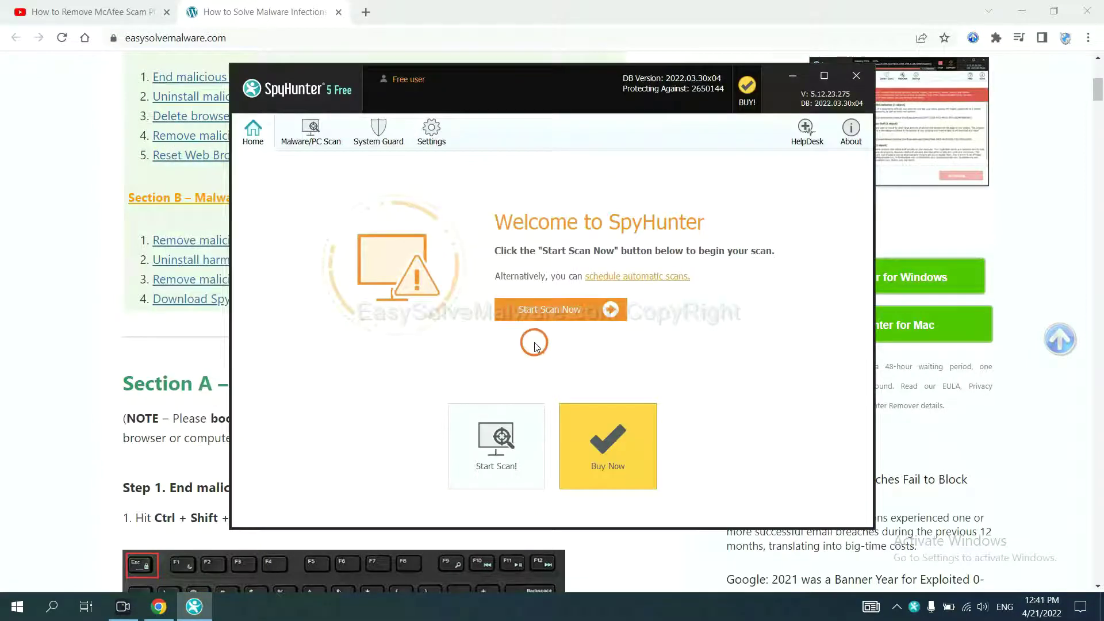
Step: Start a SpyHunter malware scan and proceed past the unknown objects page with remove360.bat set to Disable
{"action": "left_click", "coordinate": [543, 312]}
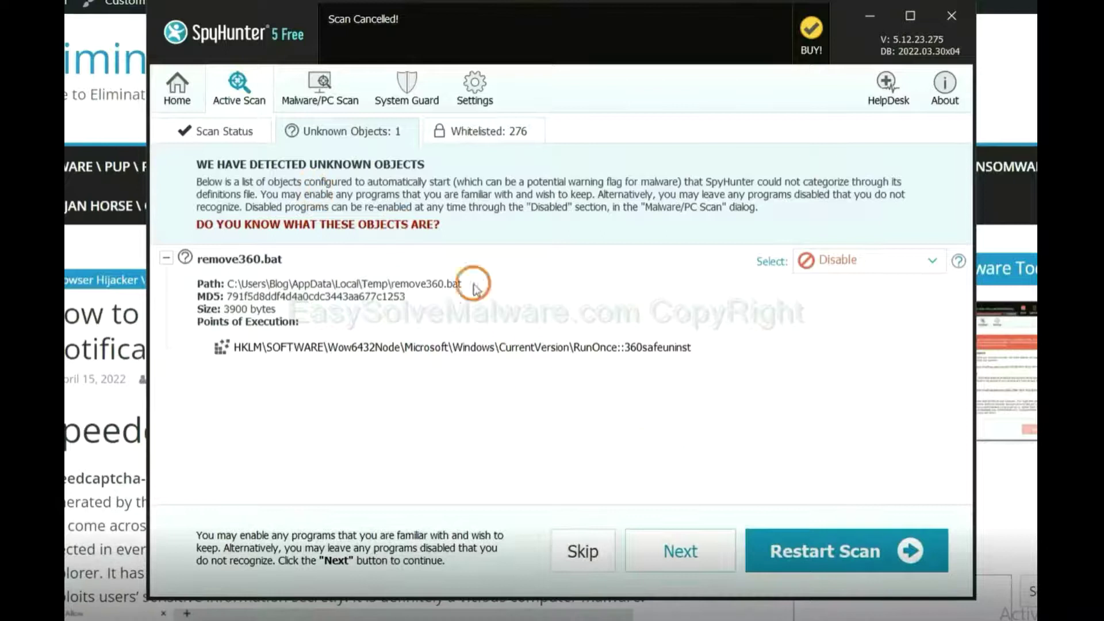
{"action": "left_click", "coordinate": [662, 549]}
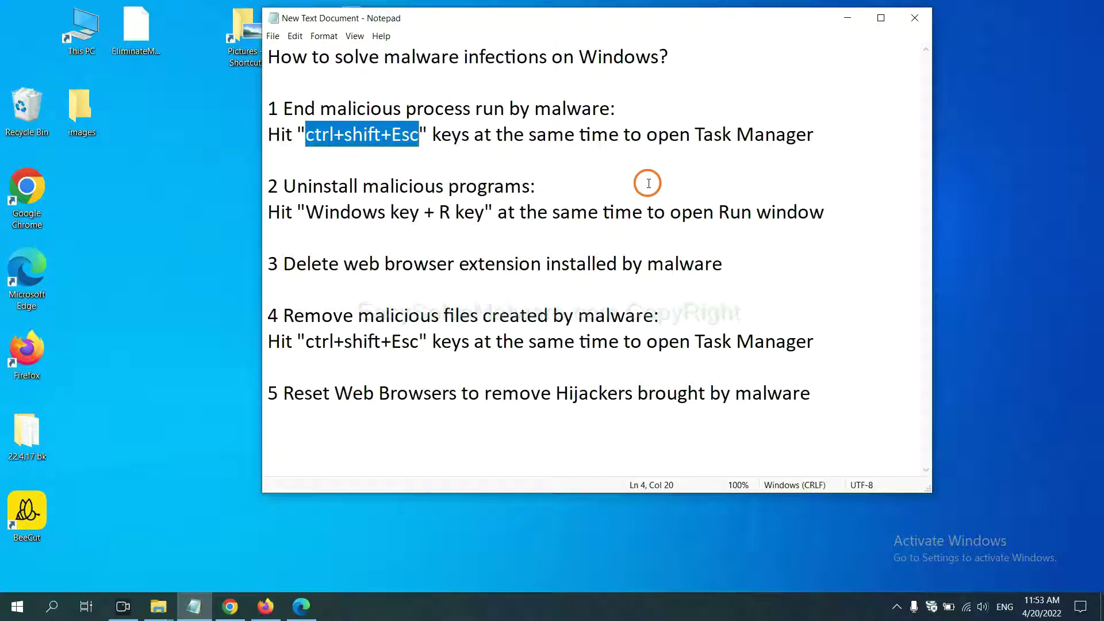
Step: Highlight the "ctrl+shift+Esc" shortcut in step 1 of the Notepad notes and open Task Manager
{"action": "left_click", "coordinate": [391, 135]}
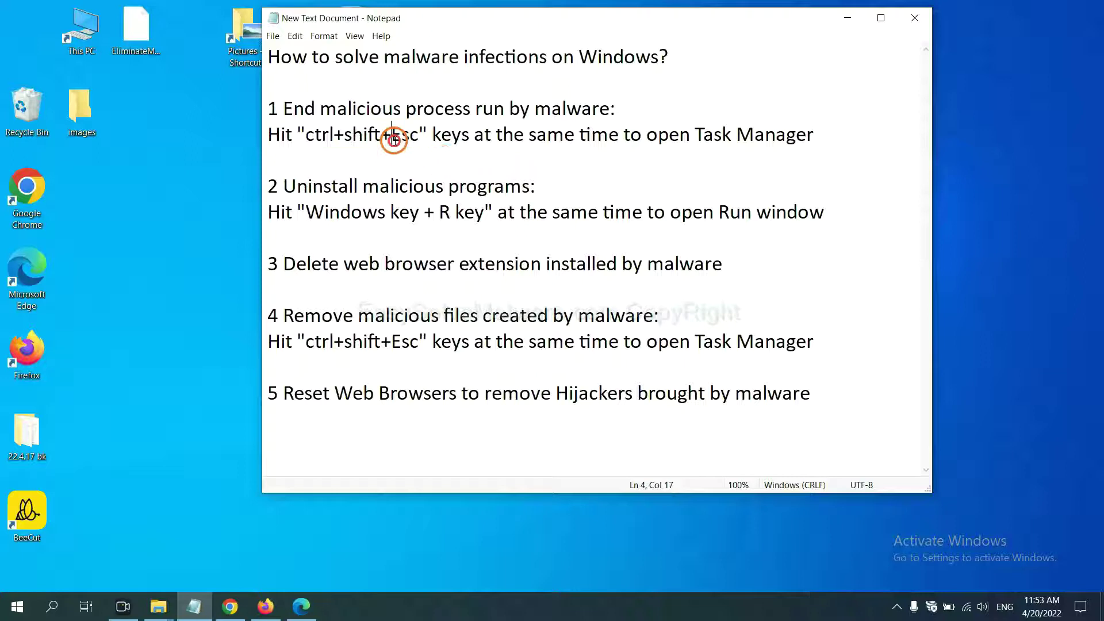
{"action": "left_click_drag", "start_coordinate": [419, 138], "coordinate": [308, 138]}
{"action": "key", "text": "ctrl+shift+Escape"}
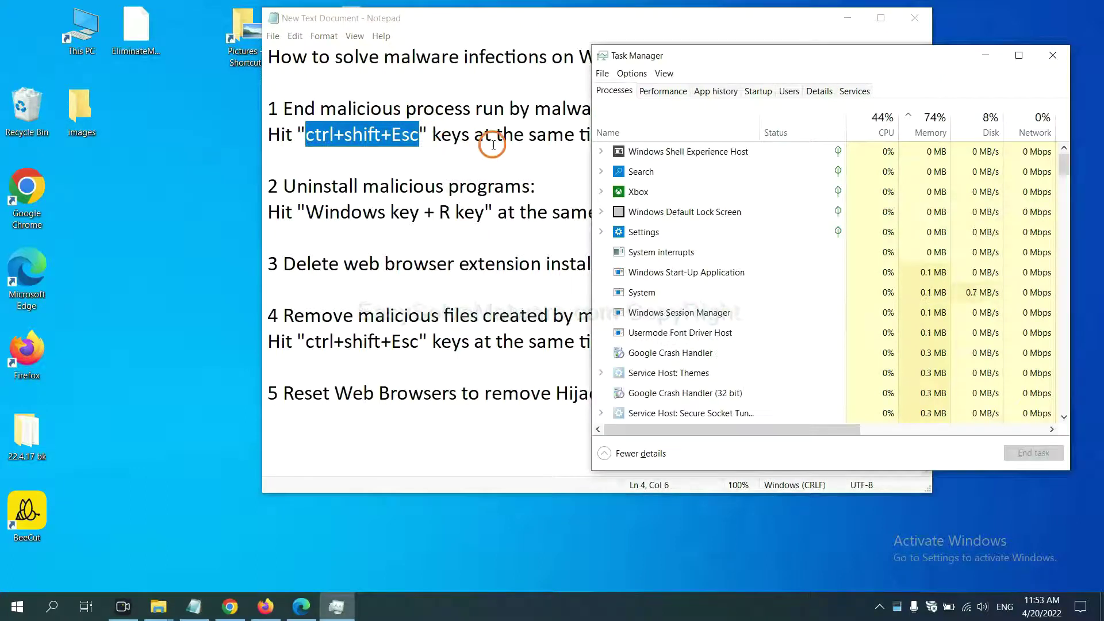
Step: Select the Usermode Font Driver Host process as an example, point out the option for ending it, and close Task Manager
{"action": "left_click", "coordinate": [737, 290]}
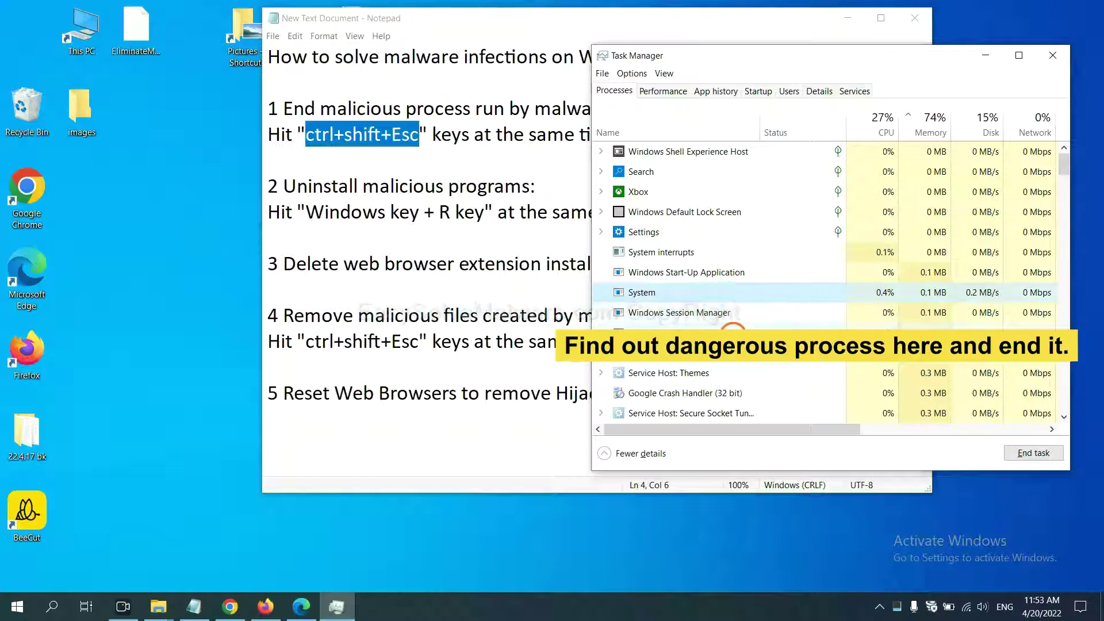
{"action": "left_click", "coordinate": [733, 332]}
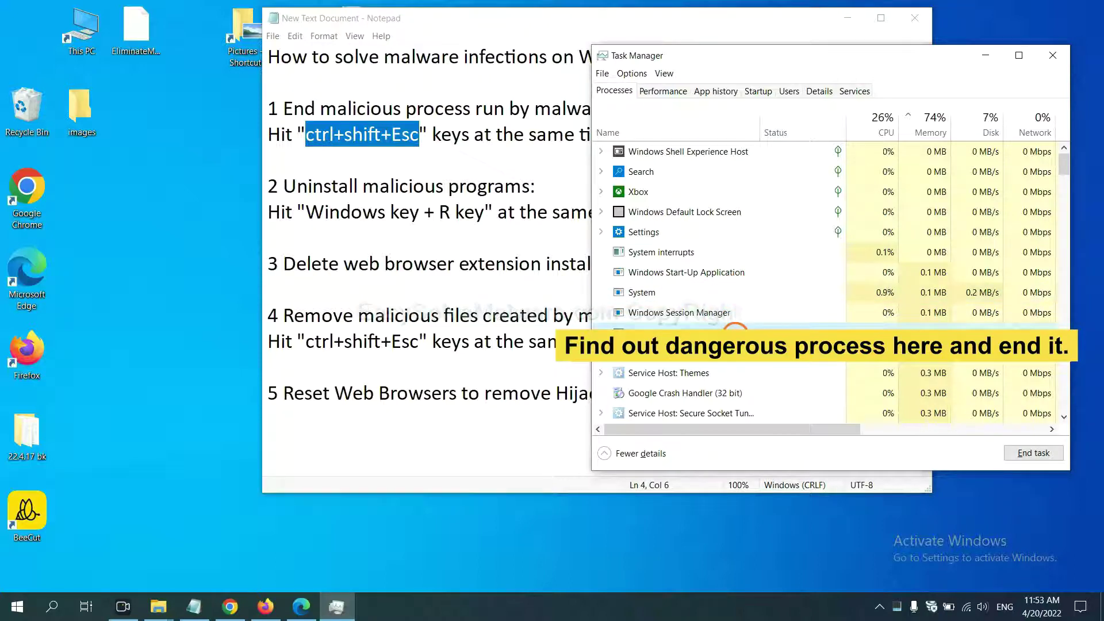
{"action": "left_click", "coordinate": [1044, 454]}
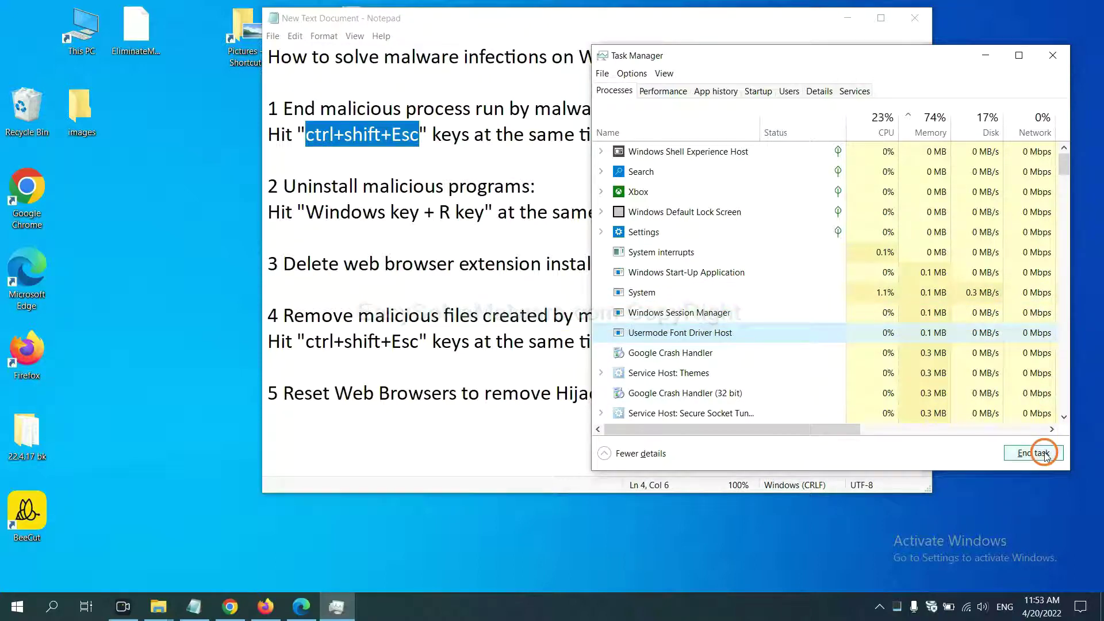
{"action": "left_click", "coordinate": [1051, 56]}
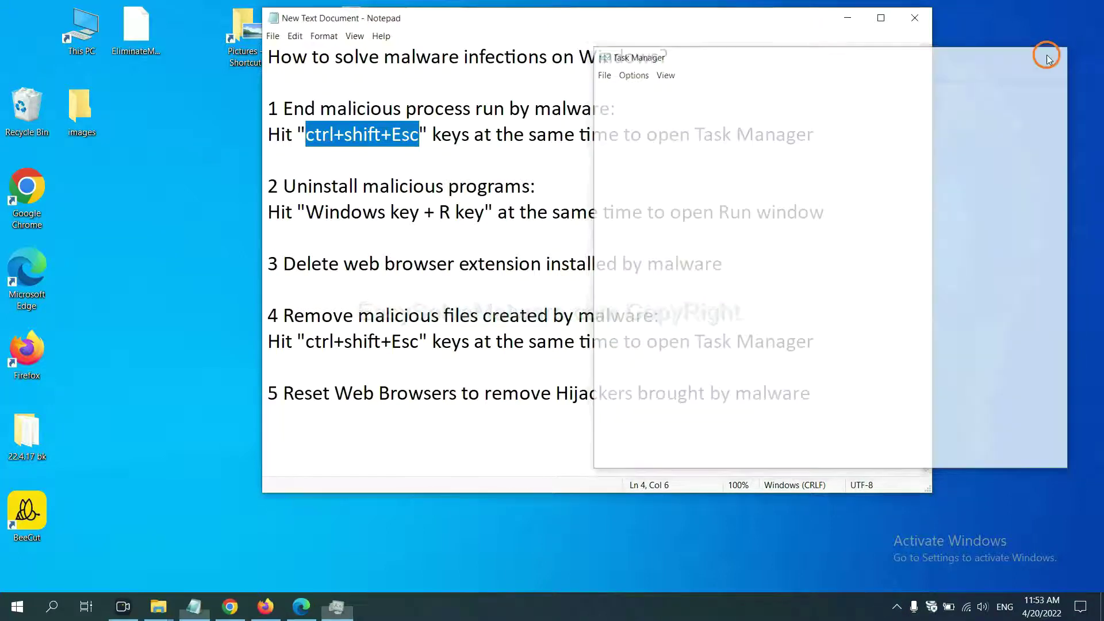
Step: Highlight "Windows key + R key" in step 2 of the notes and open the Run dialog beside the text
{"action": "left_click", "coordinate": [686, 201]}
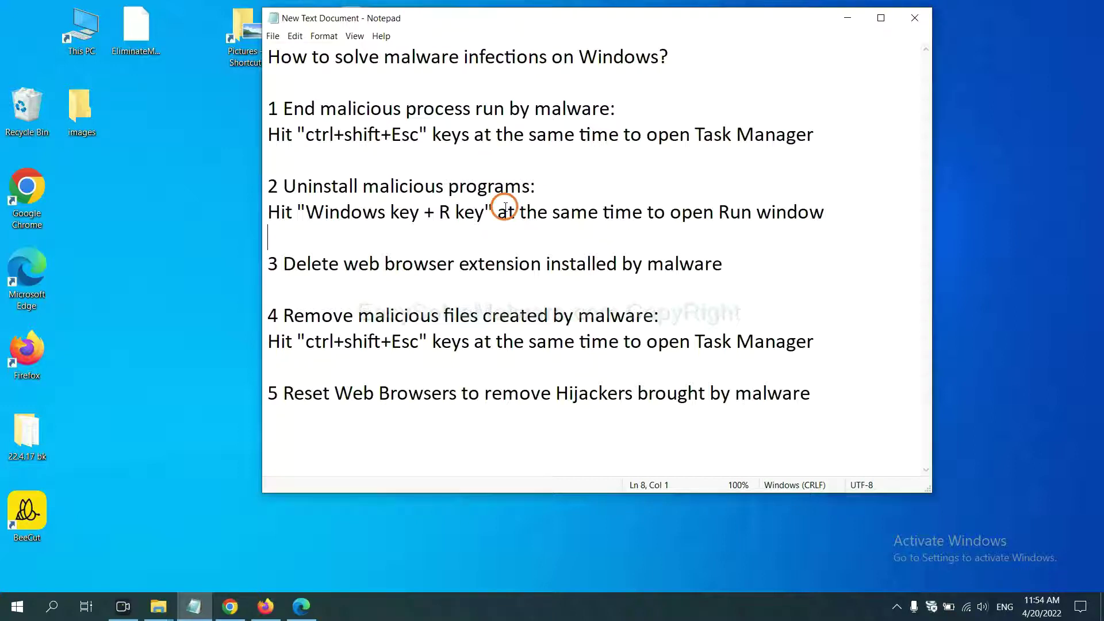
{"action": "left_click", "coordinate": [303, 220]}
{"action": "left_click_drag", "start_coordinate": [303, 220], "coordinate": [480, 224]}
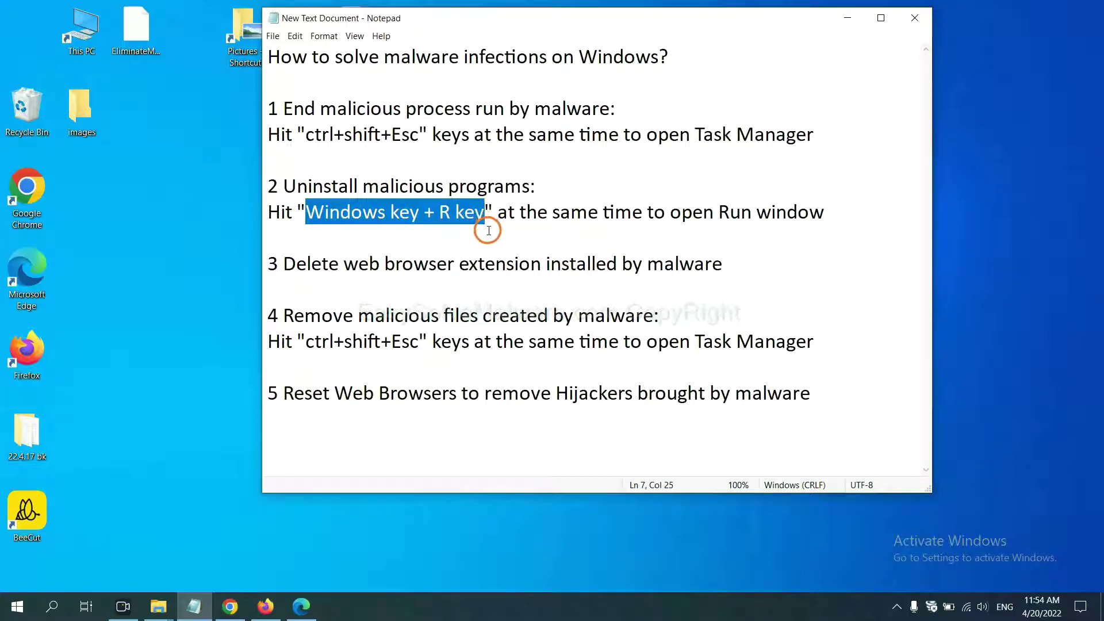
{"action": "key", "text": "super+r"}
{"action": "left_click_drag", "start_coordinate": [122, 453], "coordinate": [844, 194]}
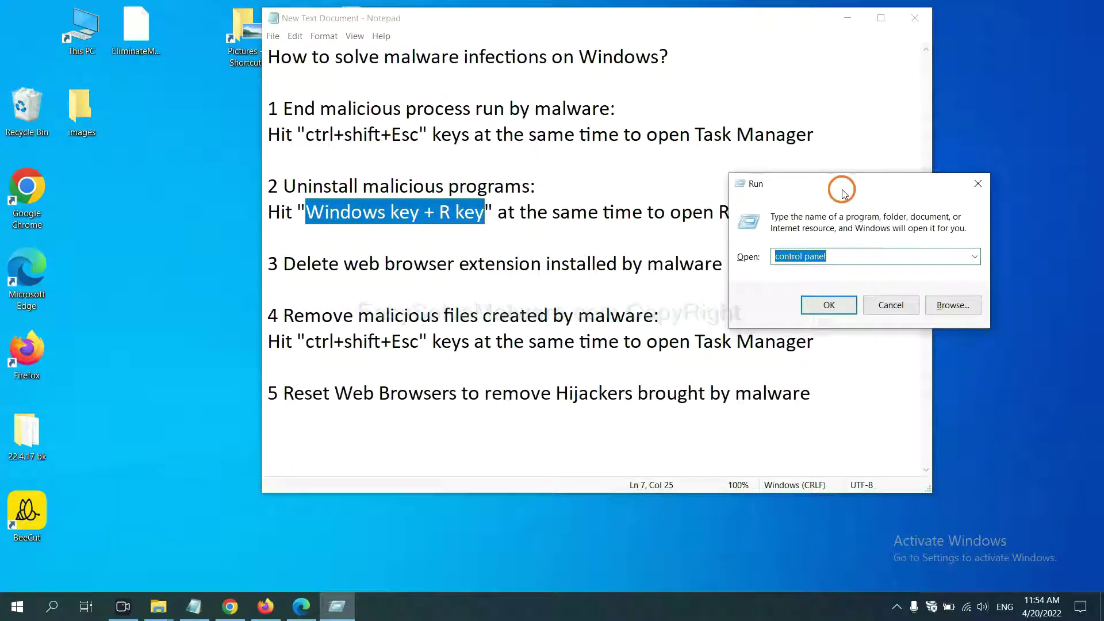
Step: Open Control Panel by running the "control panel" command
{"action": "left_click", "coordinate": [851, 256]}
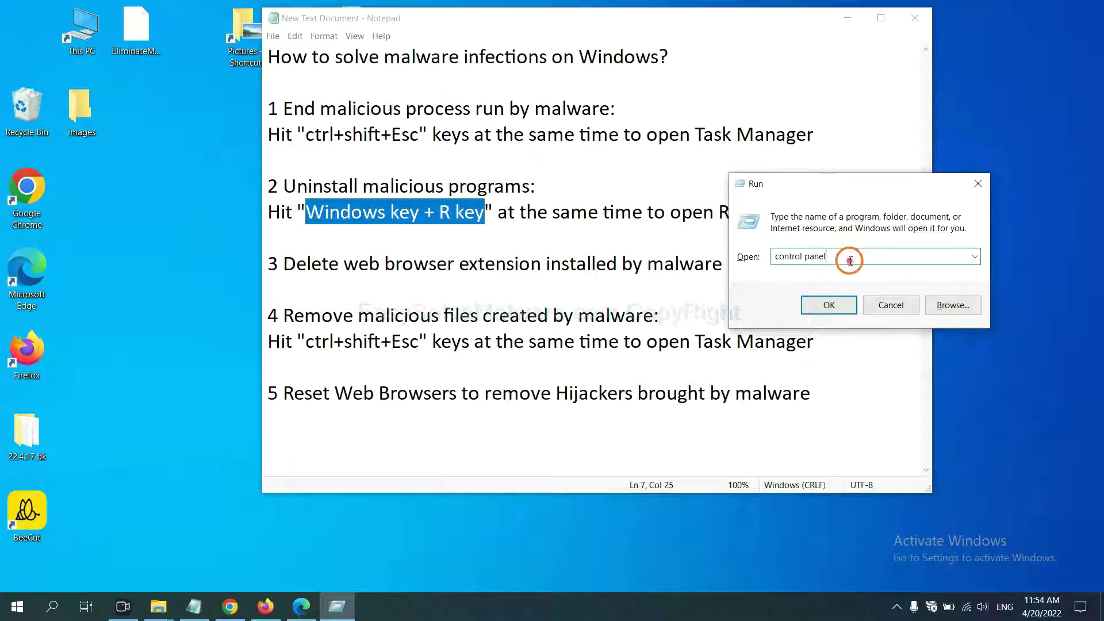
{"action": "left_click_drag", "start_coordinate": [852, 261], "coordinate": [746, 257]}
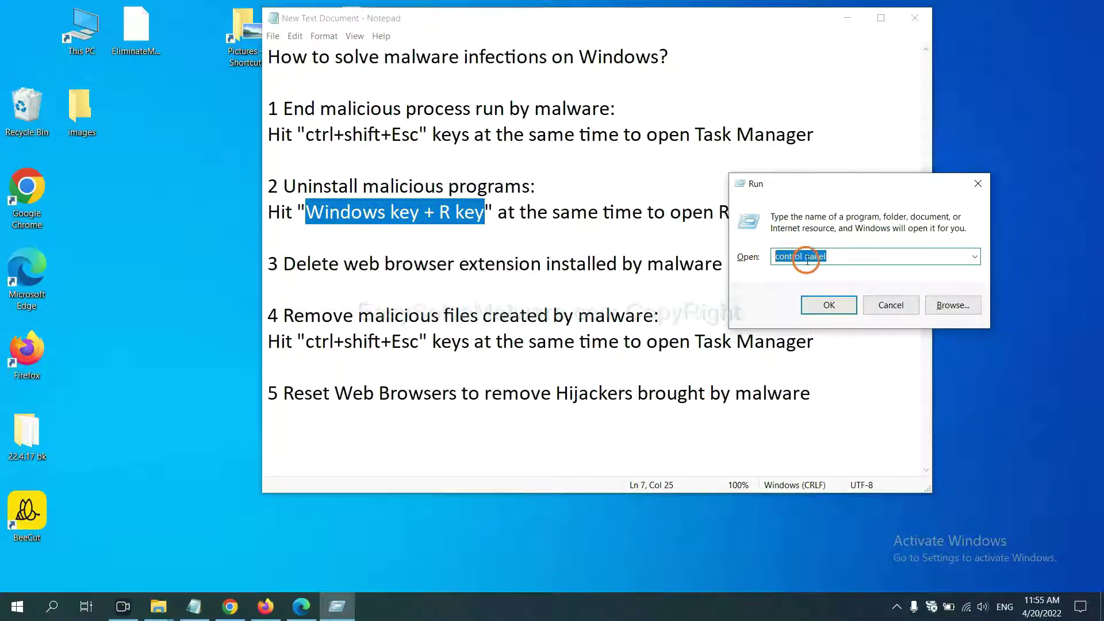
{"action": "left_click", "coordinate": [823, 311]}
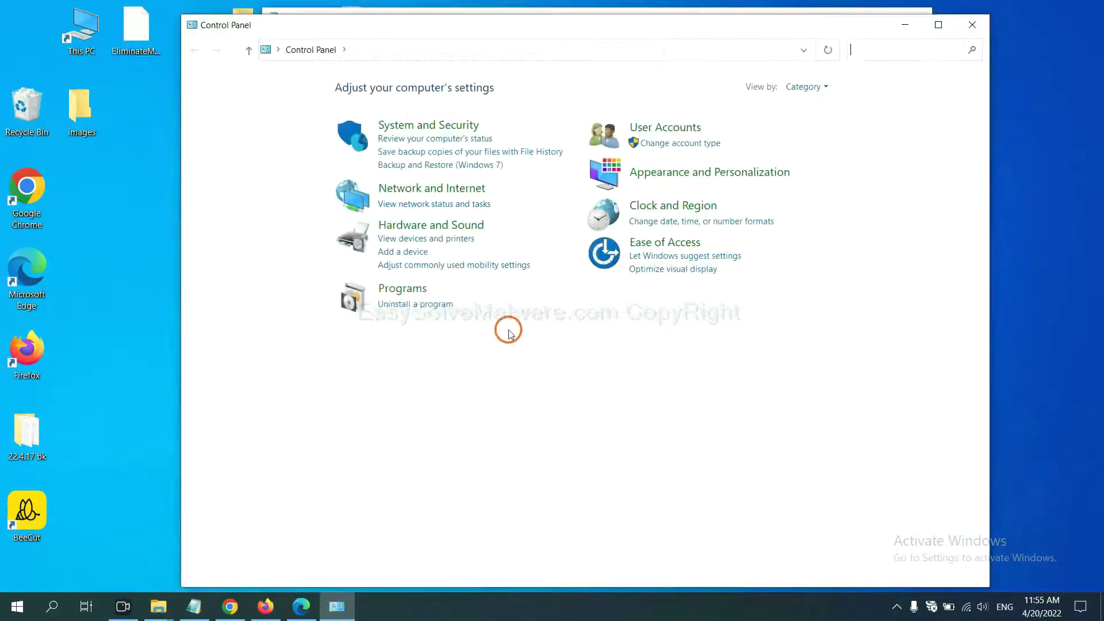
Step: Open the list of installed programs, select Xiph.Org Open Codecs 0.85.17777 as an example, and close the window
{"action": "left_click", "coordinate": [435, 307]}
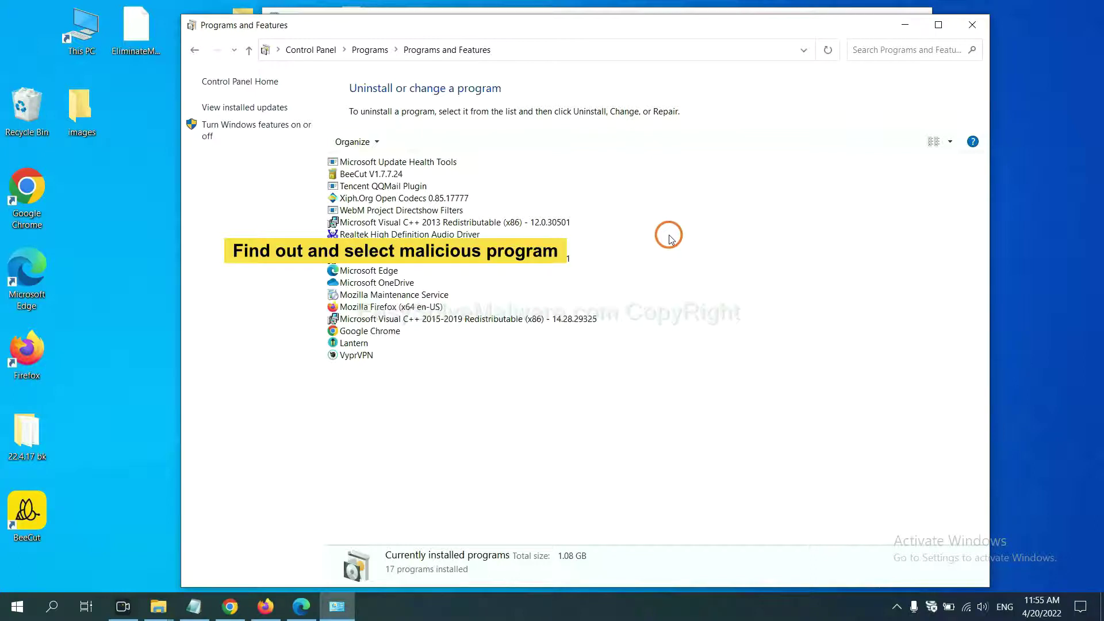
{"action": "left_click", "coordinate": [431, 198]}
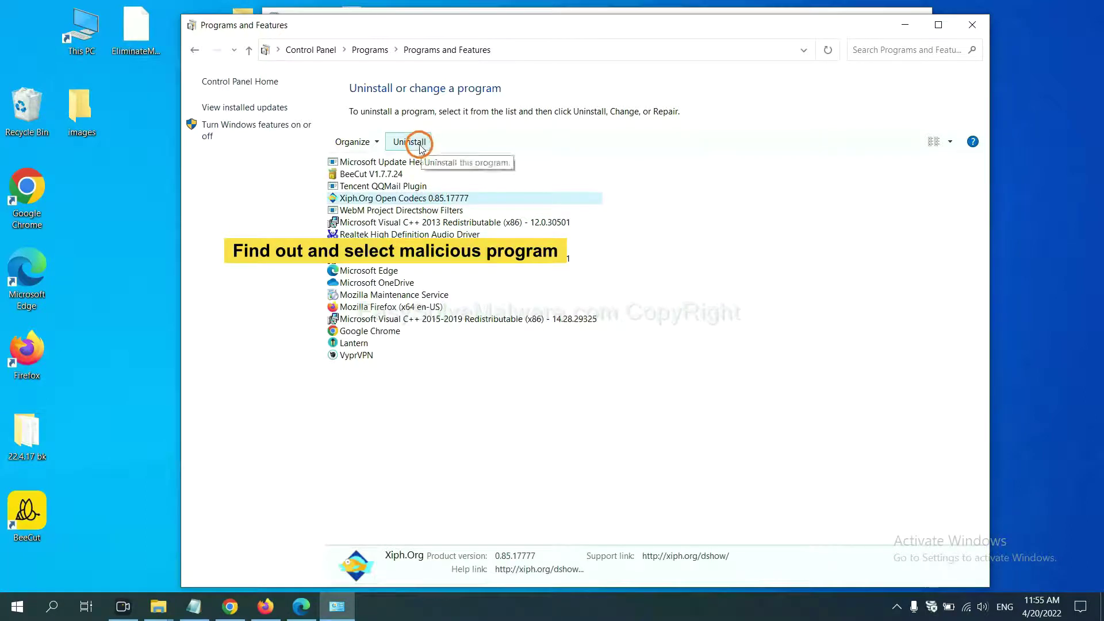
{"action": "left_click", "coordinate": [978, 26]}
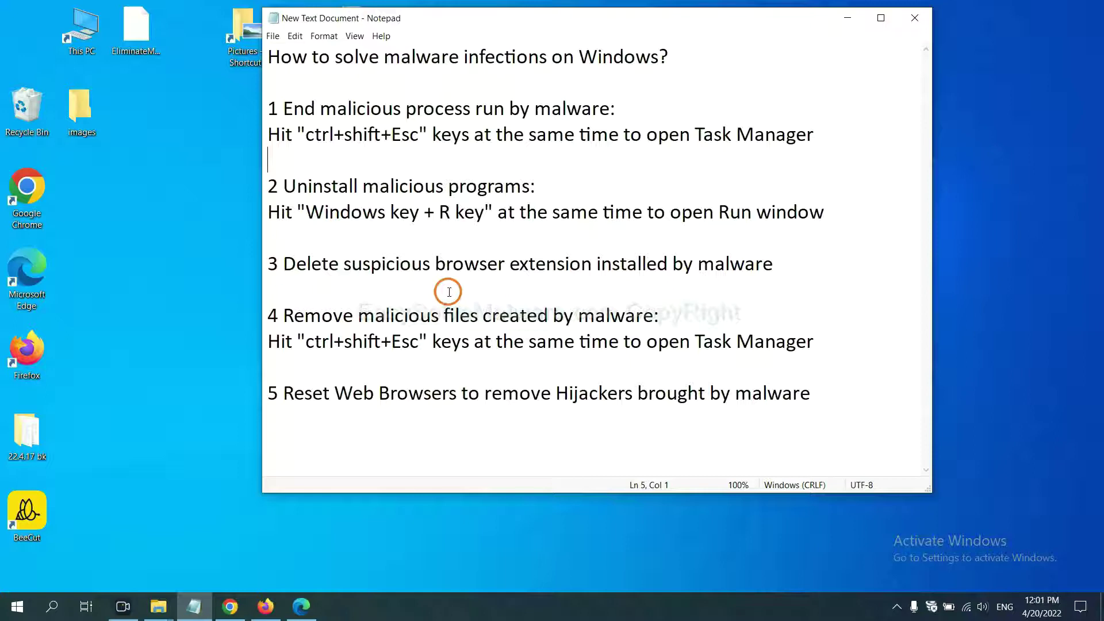
Step: Switch to Chrome and open its Extensions page to check for suspicious extensions
{"action": "left_click", "coordinate": [237, 607]}
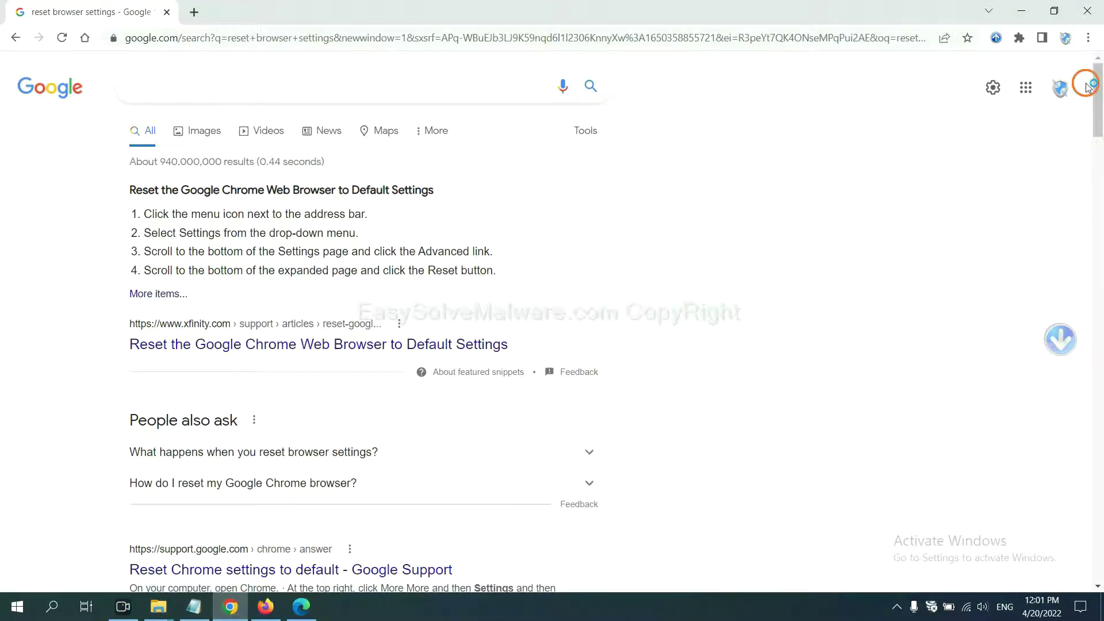
{"action": "left_click", "coordinate": [1087, 40]}
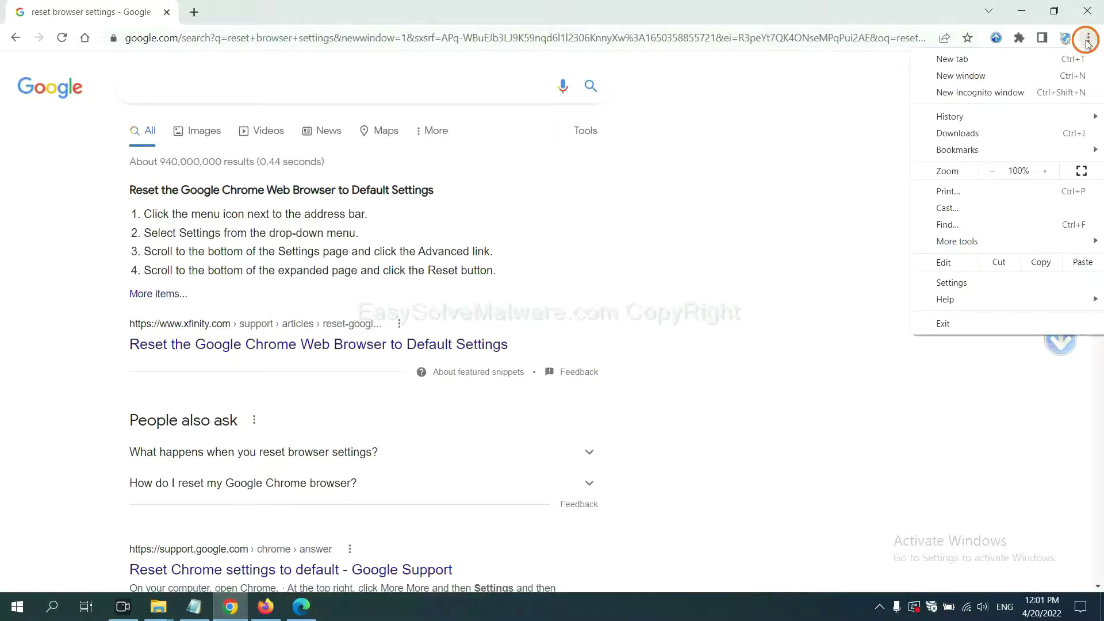
{"action": "mouse_move", "coordinate": [990, 240]}
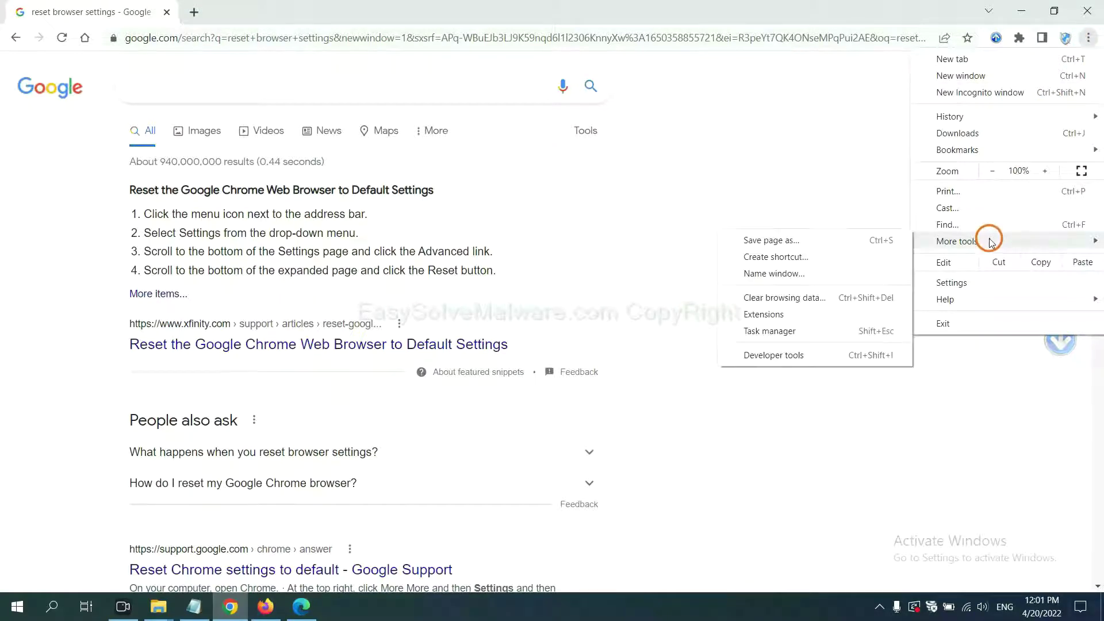
{"action": "left_click", "coordinate": [813, 314]}
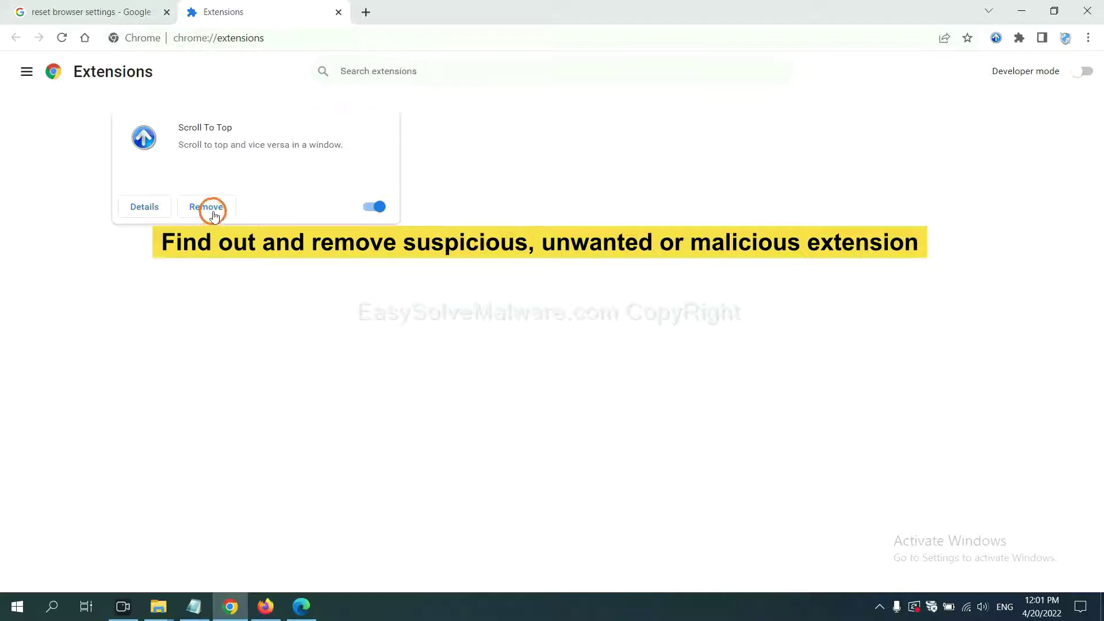
Step: Switch to Firefox, open its extensions manager and show the removal options for GIPHY for Firefox
{"action": "left_click", "coordinate": [265, 606]}
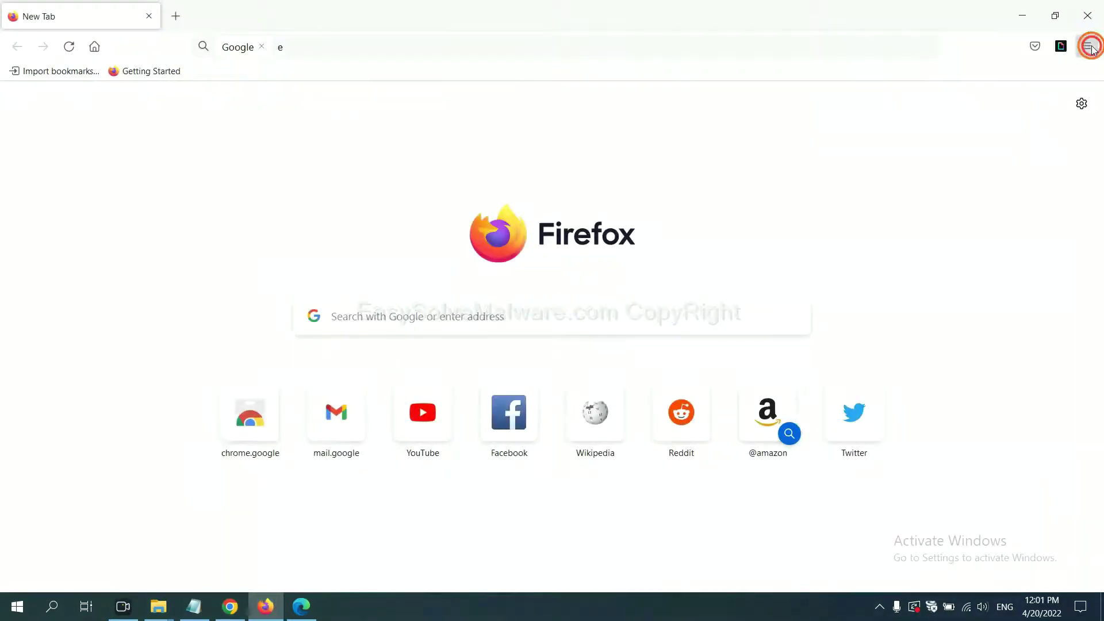
{"action": "left_click", "coordinate": [1088, 47]}
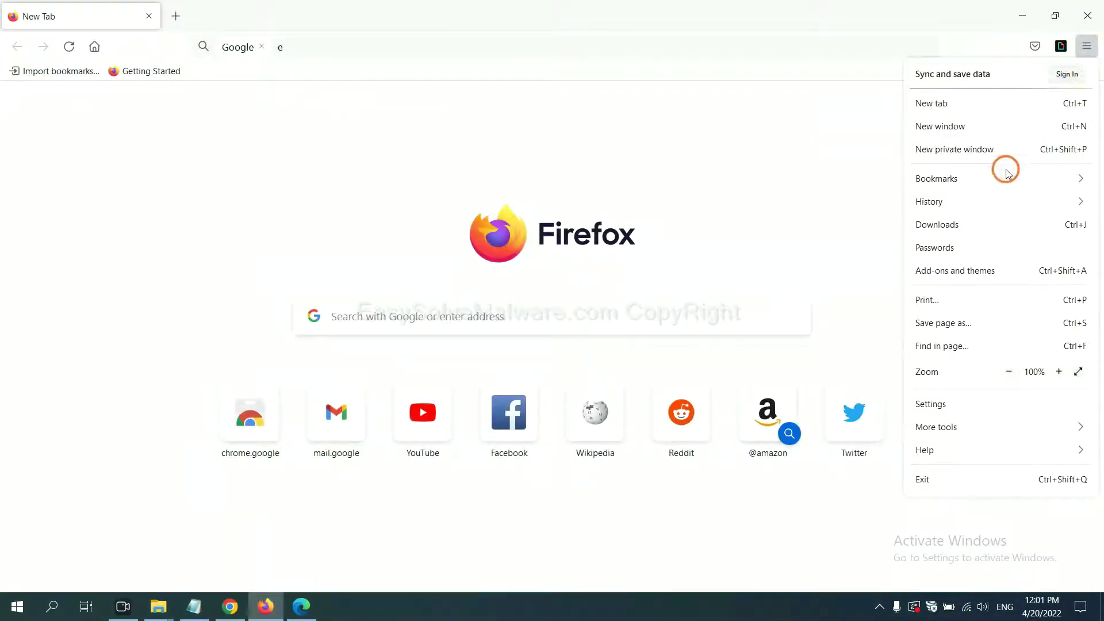
{"action": "left_click", "coordinate": [968, 276]}
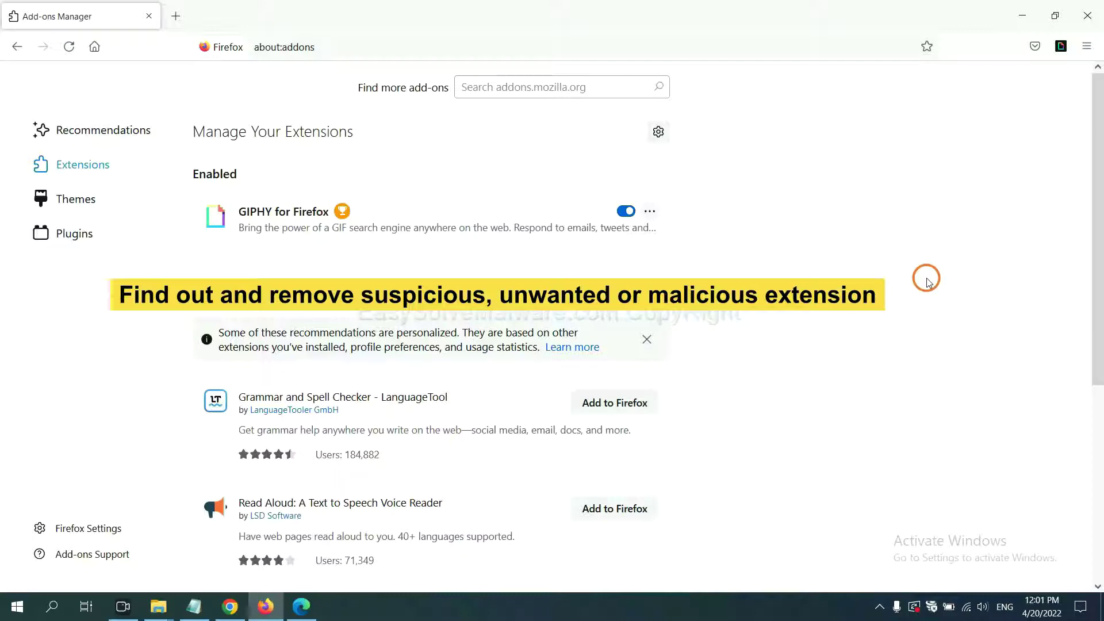
{"action": "left_click", "coordinate": [649, 213]}
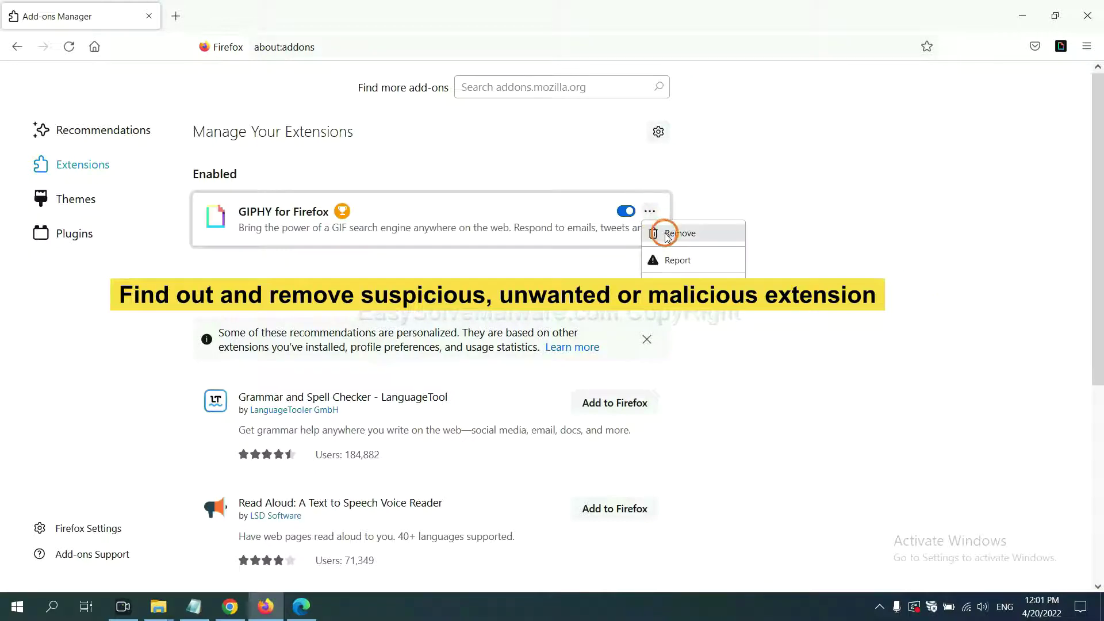
Step: Switch to Microsoft Edge and open its extension management page to check for suspicious extensions
{"action": "left_click", "coordinate": [301, 614]}
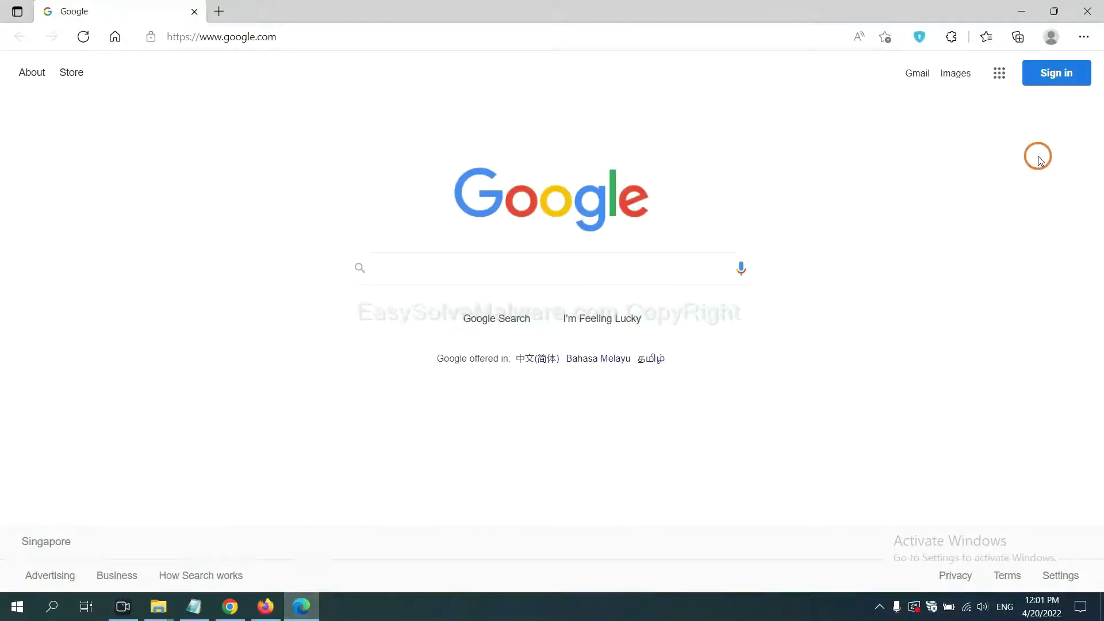
{"action": "left_click", "coordinate": [1082, 40]}
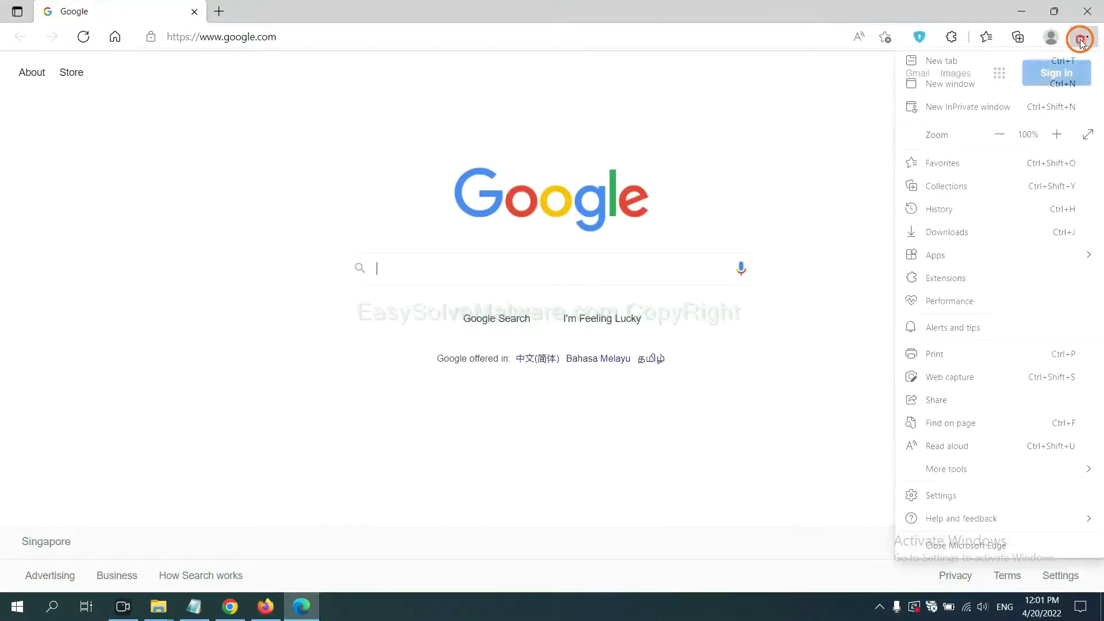
{"action": "right_click", "coordinate": [951, 279]}
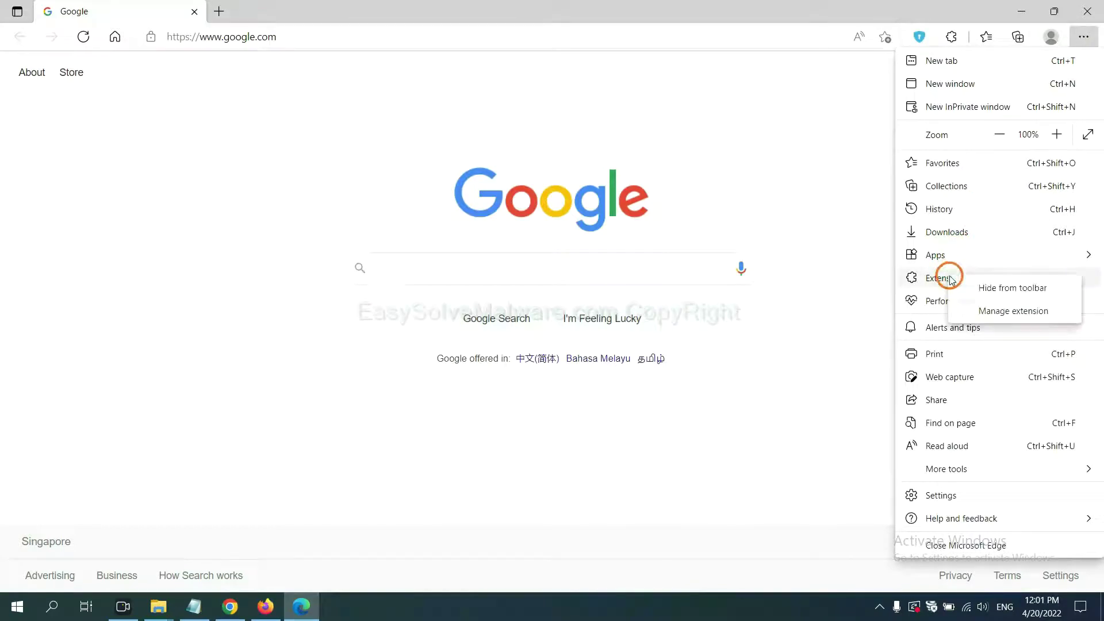
{"action": "left_click", "coordinate": [991, 311]}
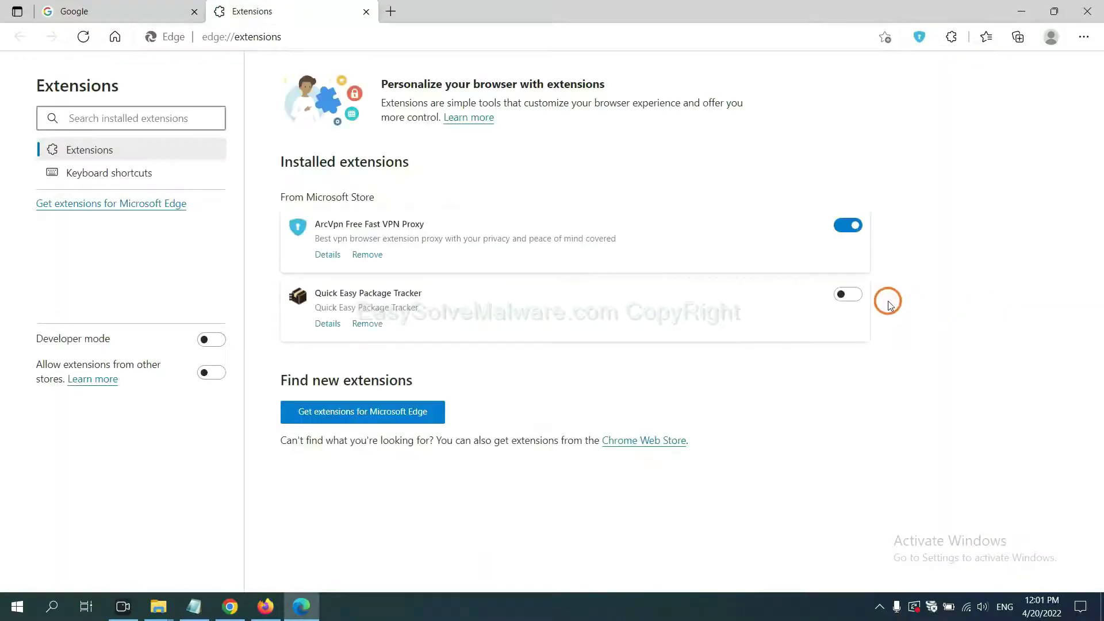
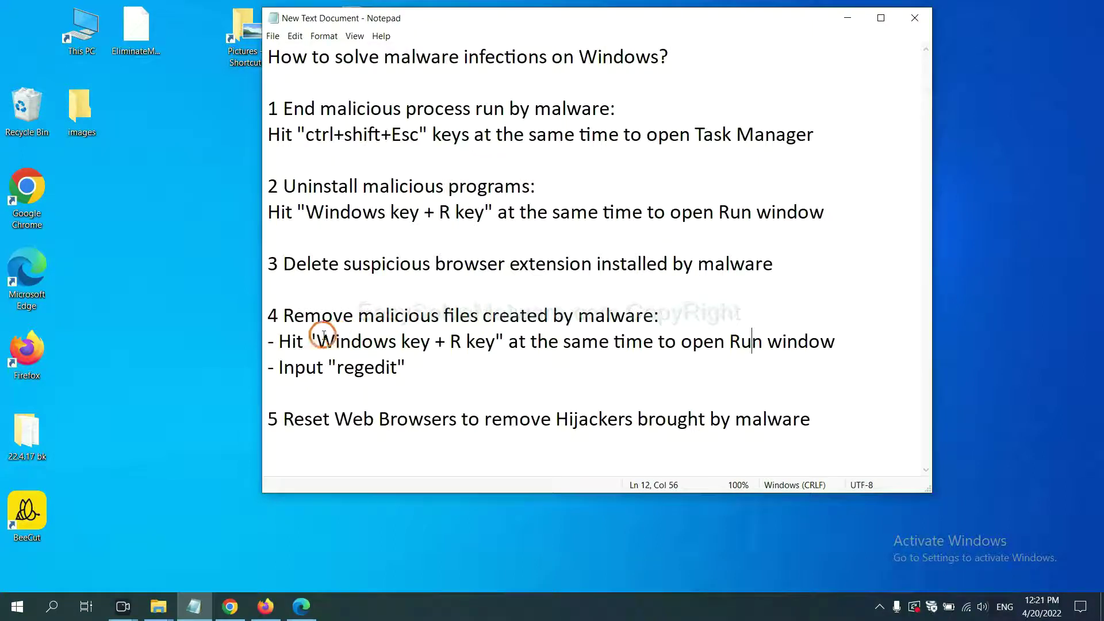
Step: Highlight the Run window instruction under section 4 of the notes and open Registry Editor by running "regedit"
{"action": "left_click_drag", "start_coordinate": [285, 340], "coordinate": [626, 357]}
{"action": "left_click", "coordinate": [640, 346]}
{"action": "key", "text": "super+r"}
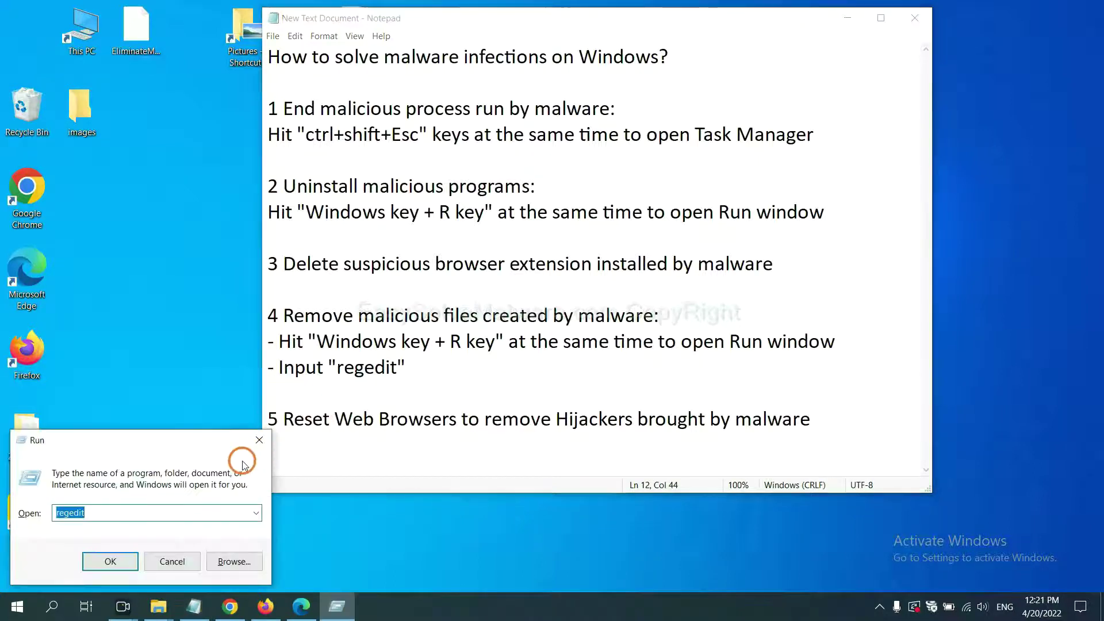
{"action": "left_click_drag", "start_coordinate": [205, 440], "coordinate": [877, 225]}
{"action": "left_click", "coordinate": [820, 299]}
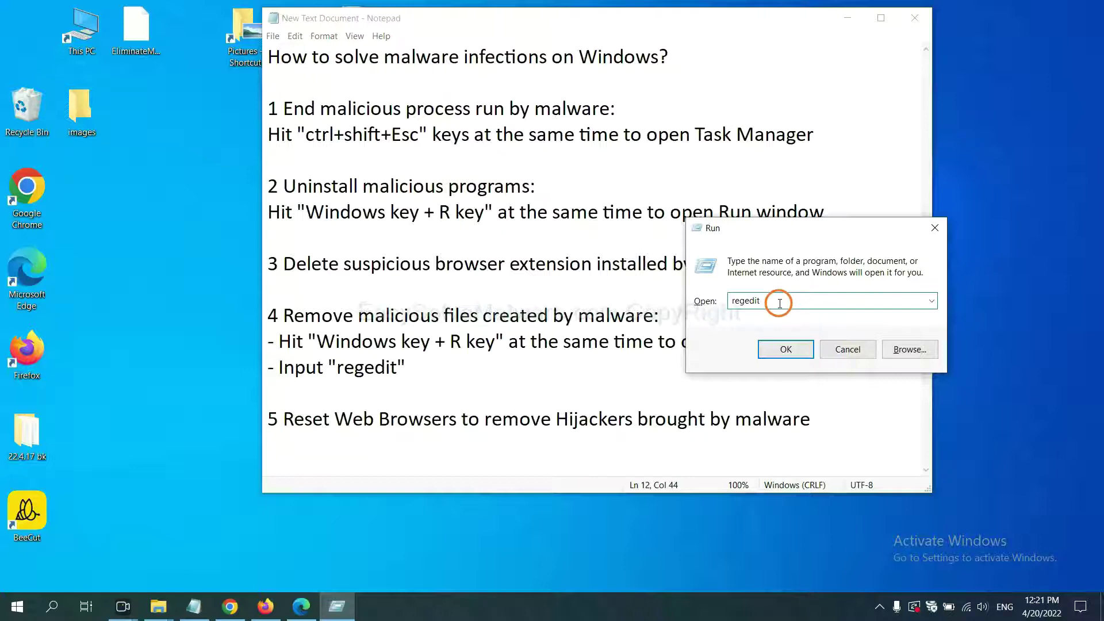
{"action": "left_click", "coordinate": [785, 350]}
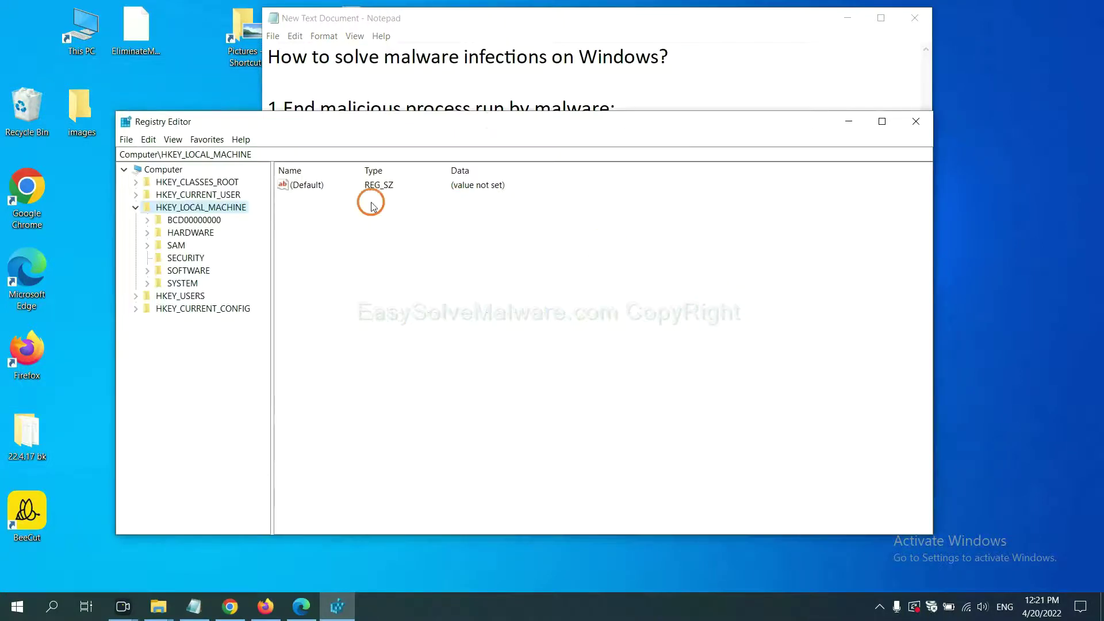
Step: Search the registry for "beecut" as an example malware name, looking at keys, values and data
{"action": "left_click", "coordinate": [153, 141]}
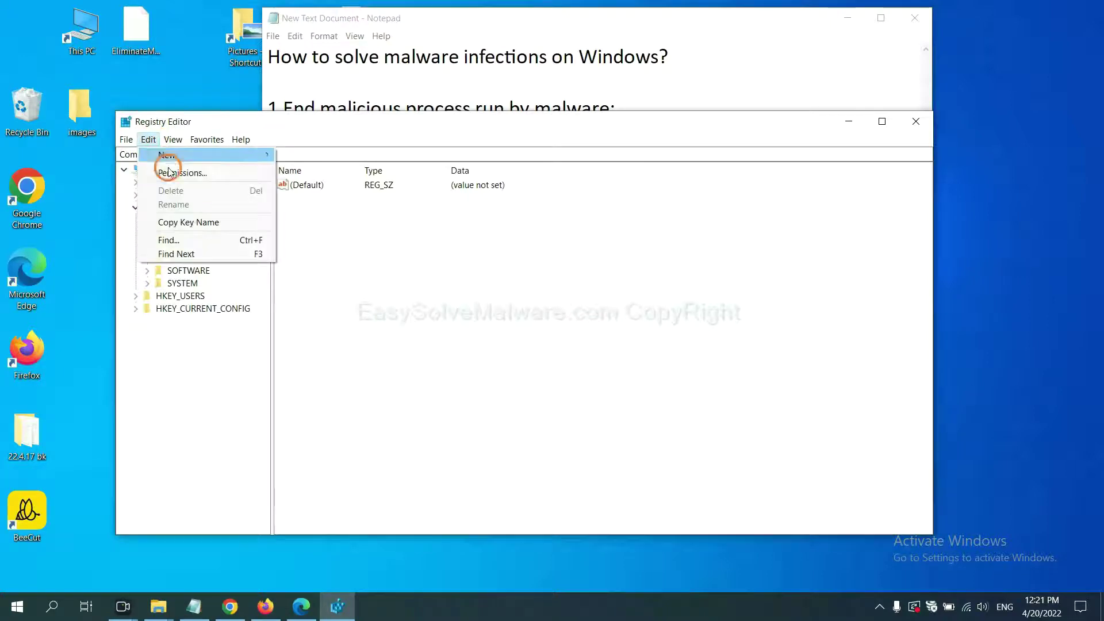
{"action": "left_click", "coordinate": [195, 241]}
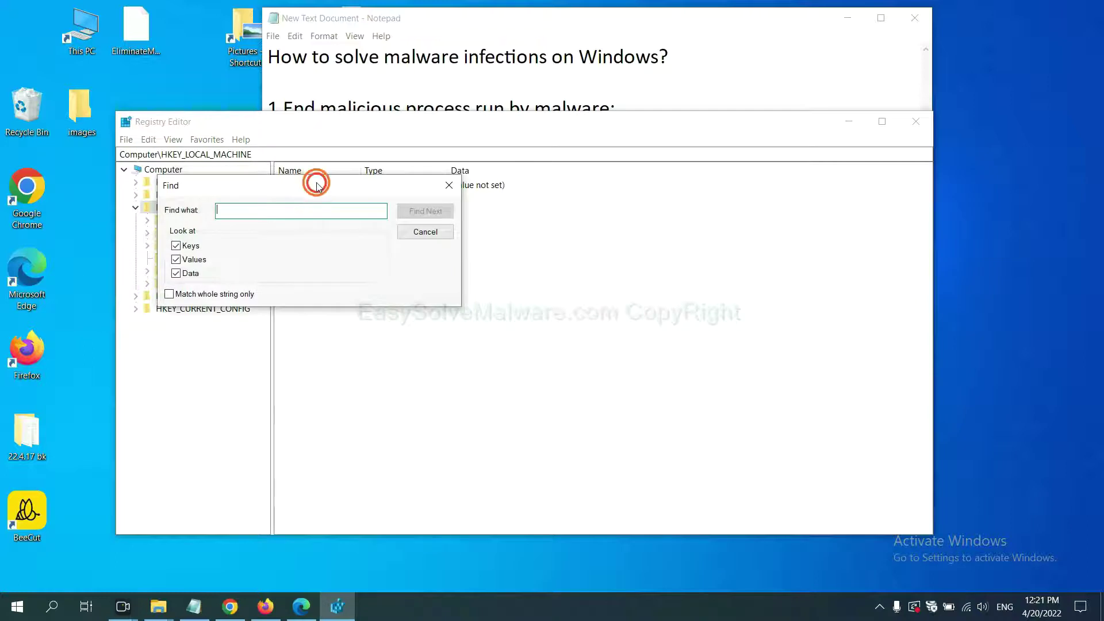
{"action": "left_click_drag", "start_coordinate": [315, 184], "coordinate": [422, 210]}
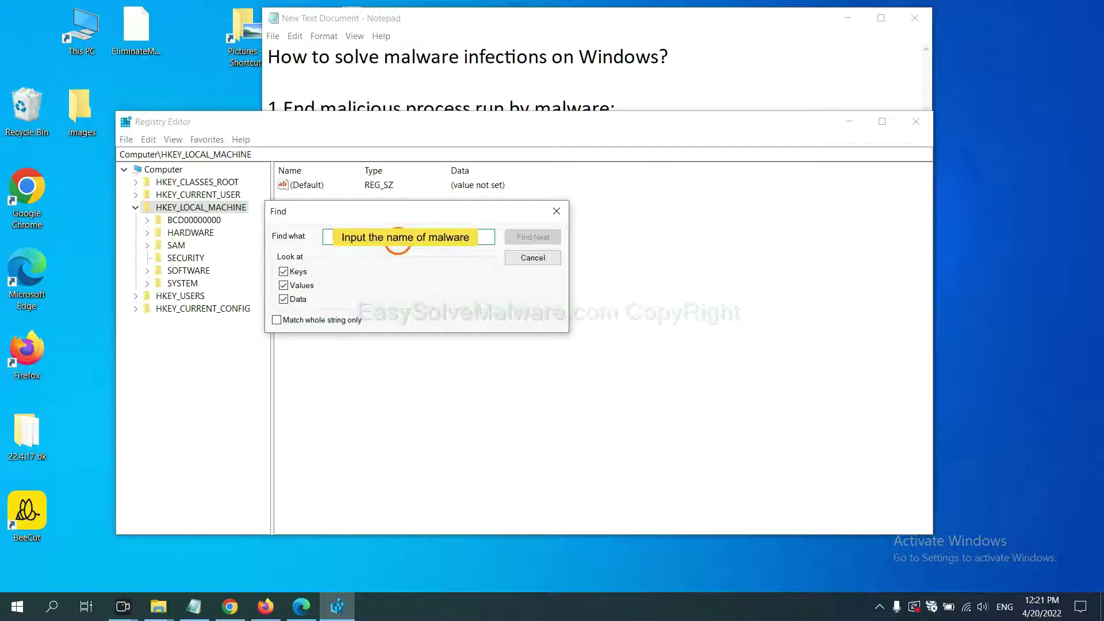
{"action": "type", "text": "beecut"}
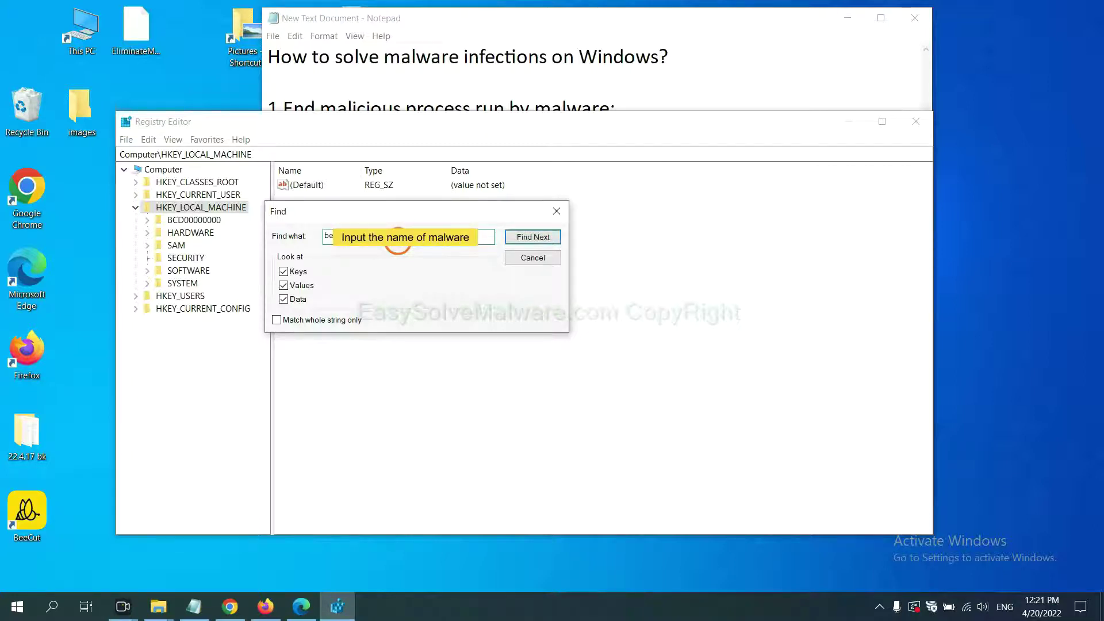
{"action": "left_click", "coordinate": [531, 237]}
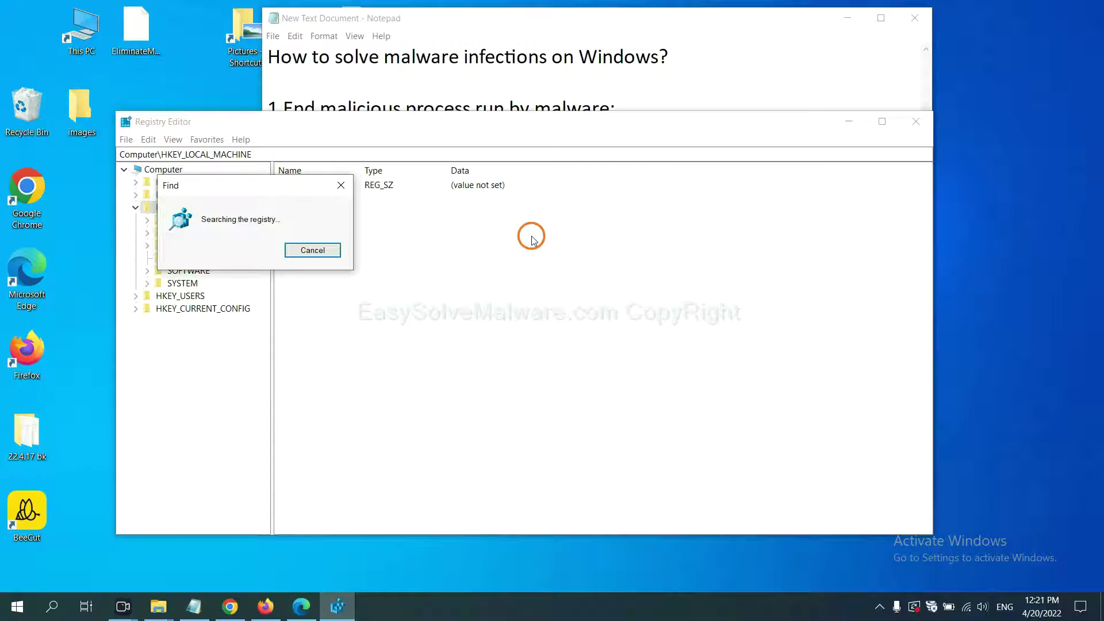
{"action": "left_click_drag", "start_coordinate": [271, 178], "coordinate": [449, 178]}
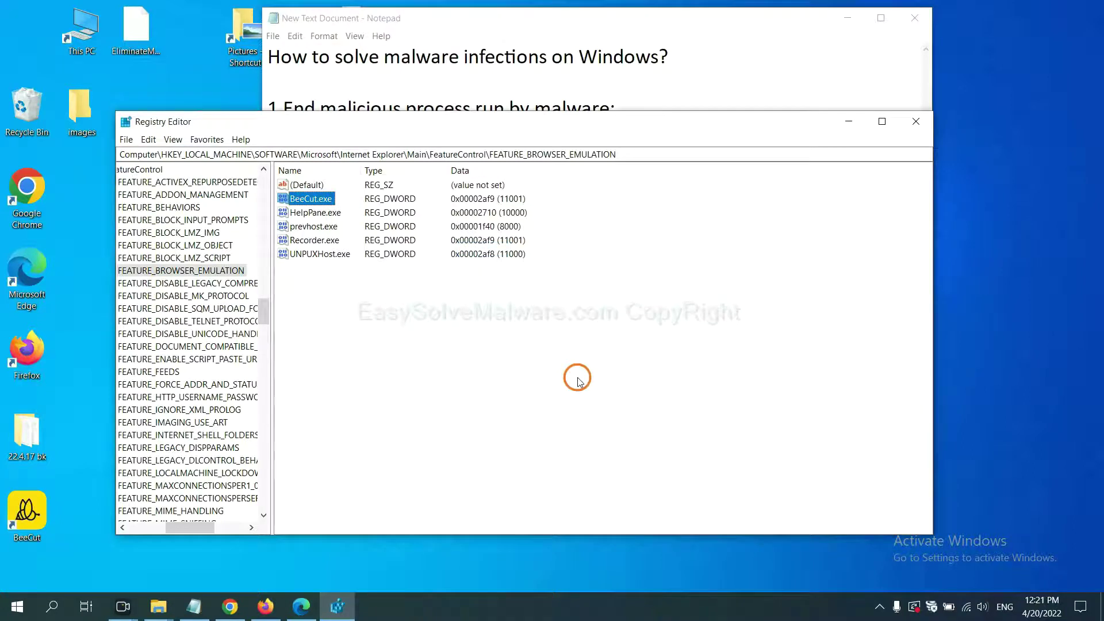
Step: Show the available actions for the FEATURE_BROWSER_EMULATION key that holds the BeeCut.exe entry and dismiss them
{"action": "left_click_drag", "start_coordinate": [183, 528], "coordinate": [175, 525]}
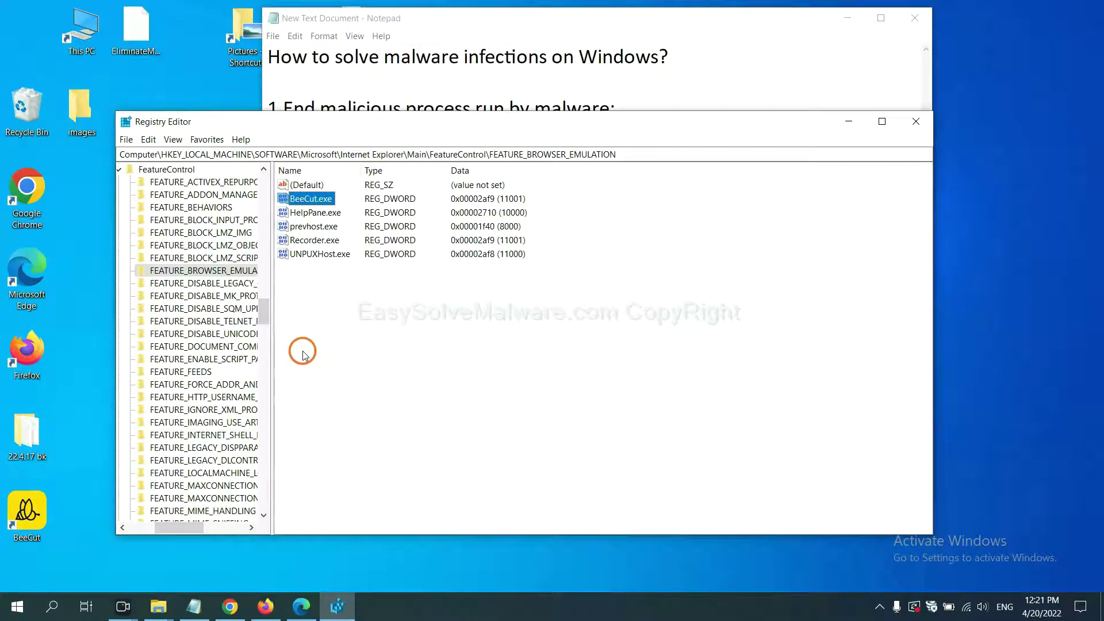
{"action": "right_click", "coordinate": [224, 272]}
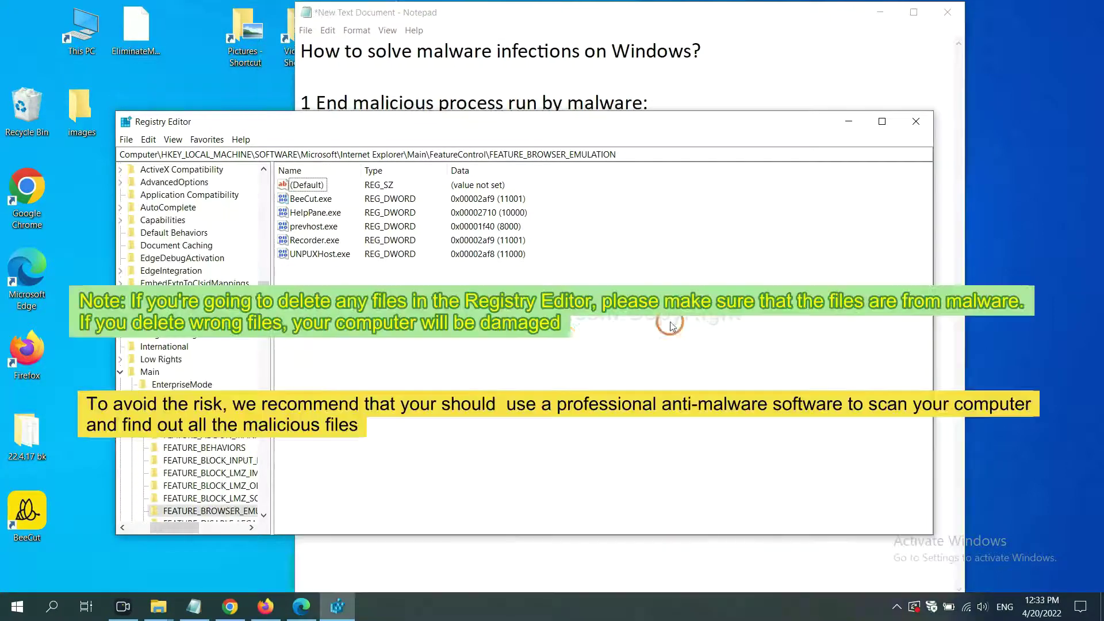
{"action": "left_click", "coordinate": [526, 349]}
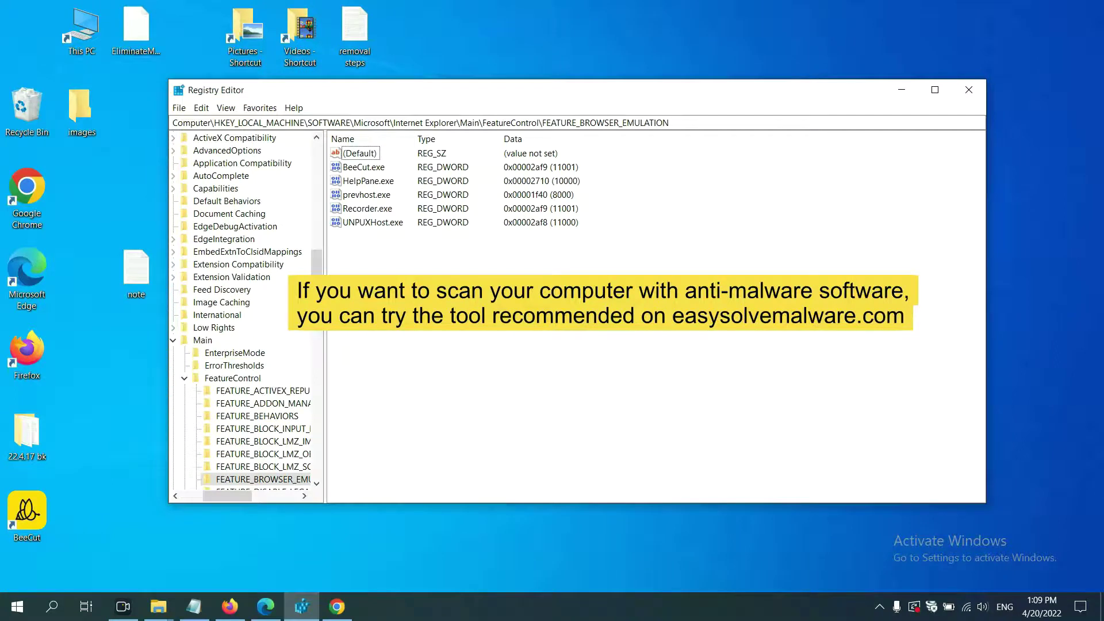
Step: Switch to Chrome and view the easysolvemalware.com page with its removal guide and SpyHunter download options
{"action": "left_click", "coordinate": [338, 607]}
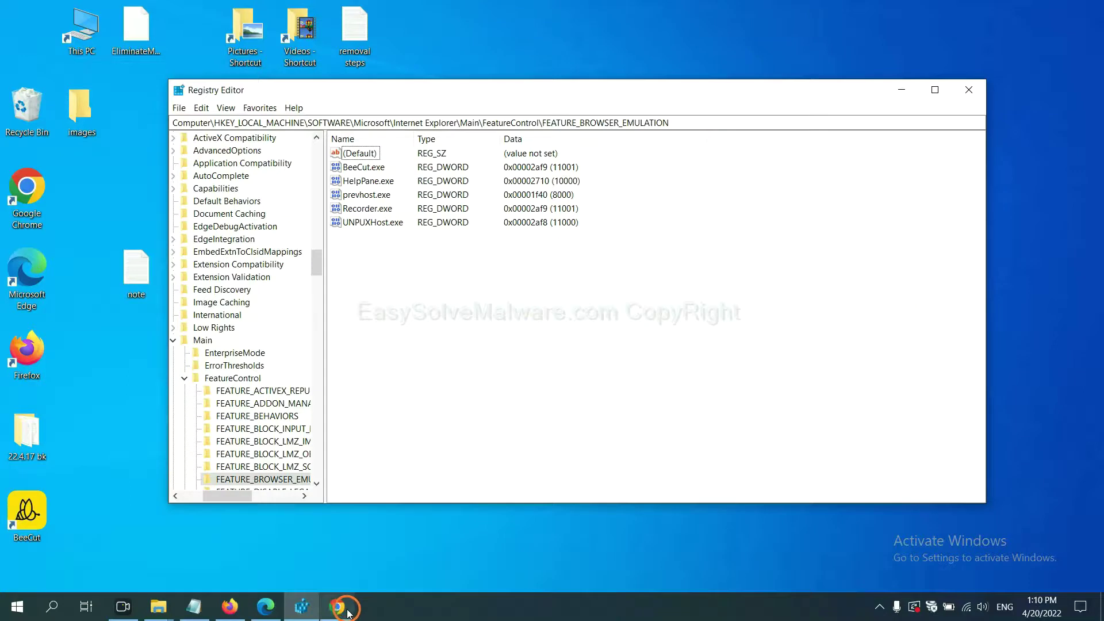
{"action": "scroll", "coordinate": [799, 385], "scroll_direction": "down", "scroll_amount": 1}
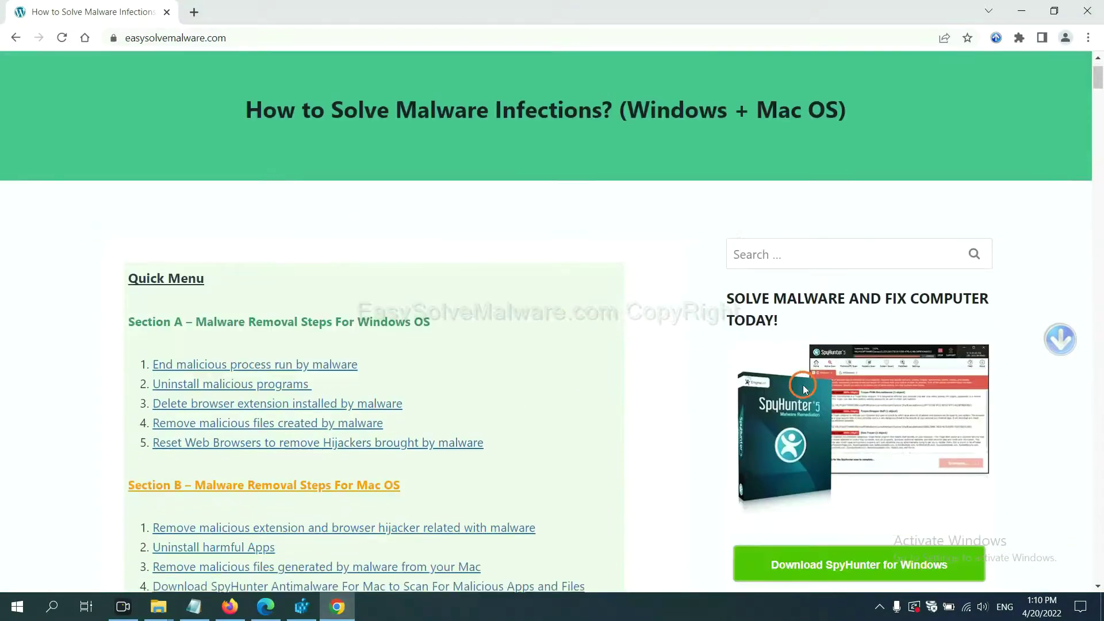
{"action": "scroll", "coordinate": [797, 397], "scroll_direction": "up", "scroll_amount": 1}
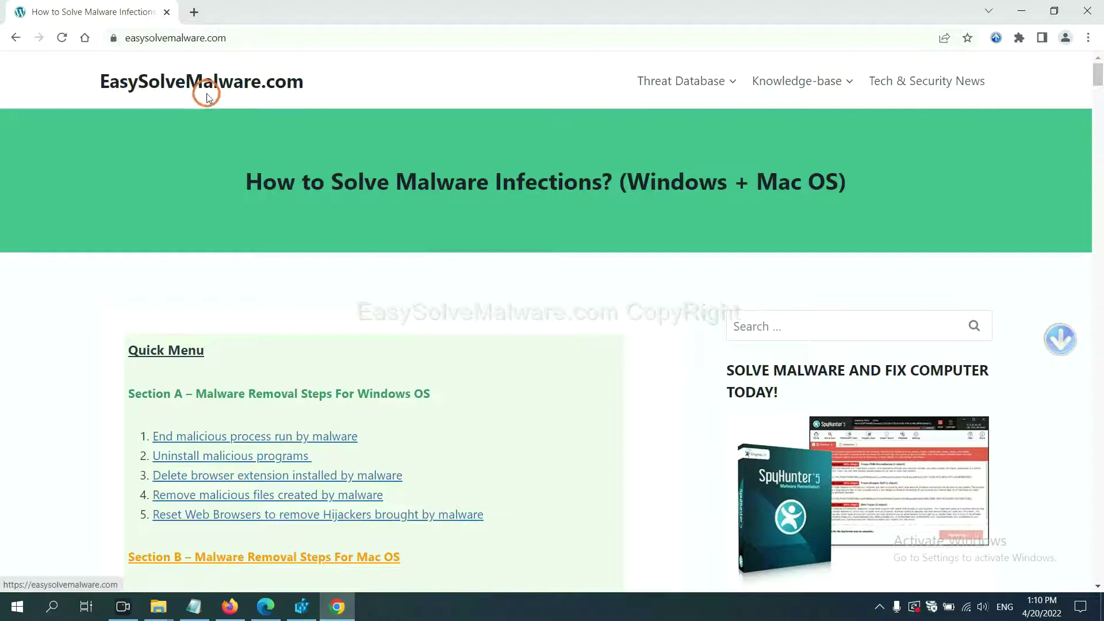
{"action": "scroll", "coordinate": [897, 345], "scroll_direction": "down", "scroll_amount": 3}
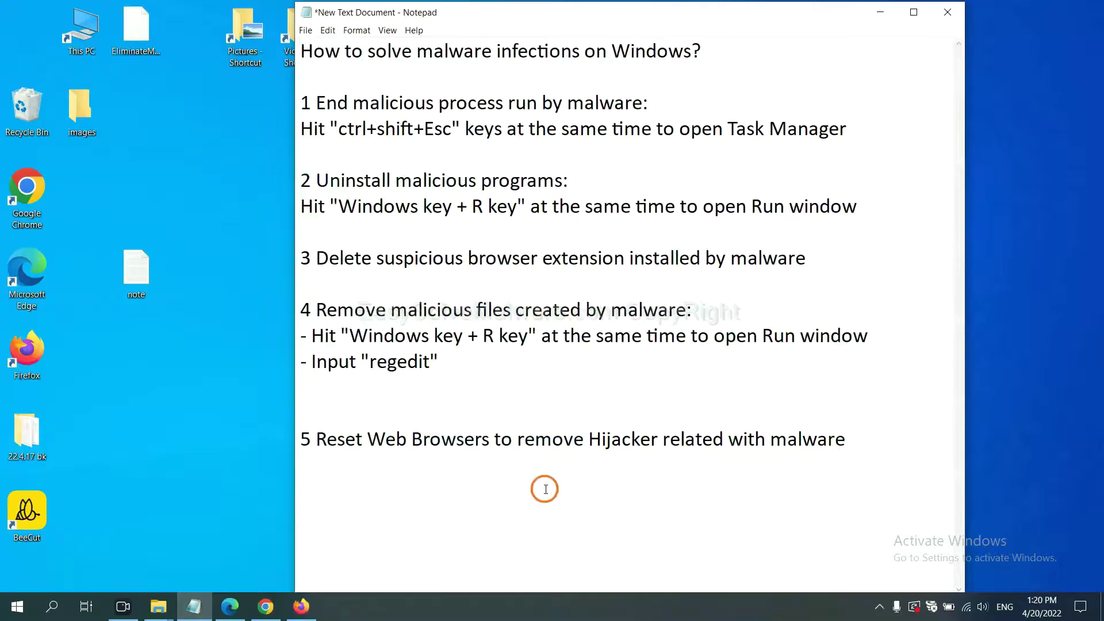
Step: Switch to Chrome, search its settings for "reset" and open the dialog for restoring settings to their original defaults
{"action": "left_click", "coordinate": [545, 489]}
{"action": "left_click", "coordinate": [265, 607]}
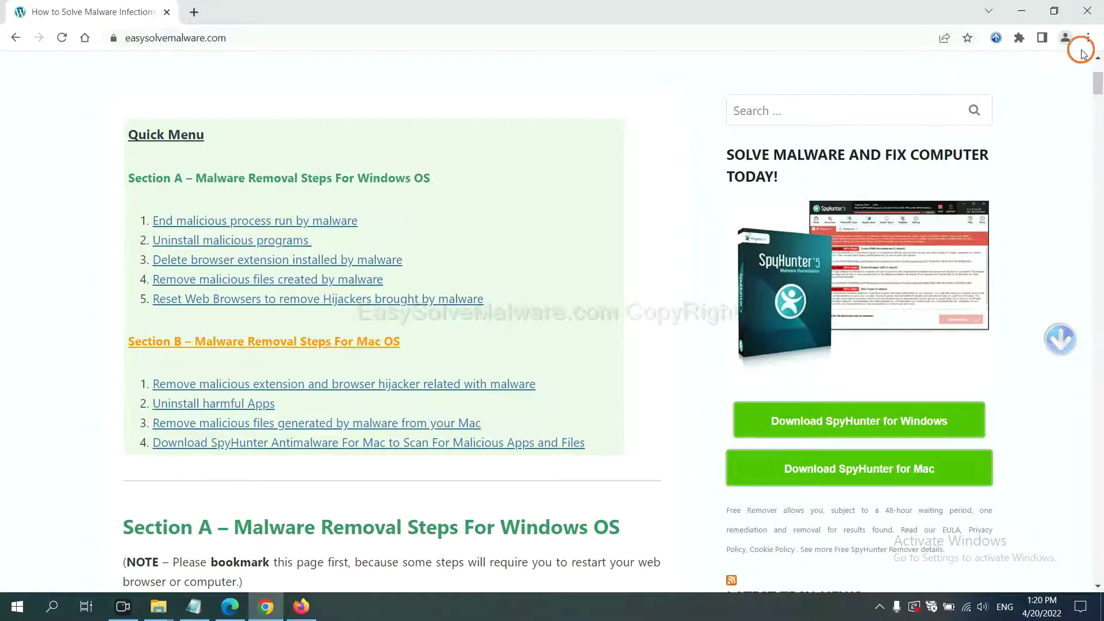
{"action": "left_click", "coordinate": [1088, 38]}
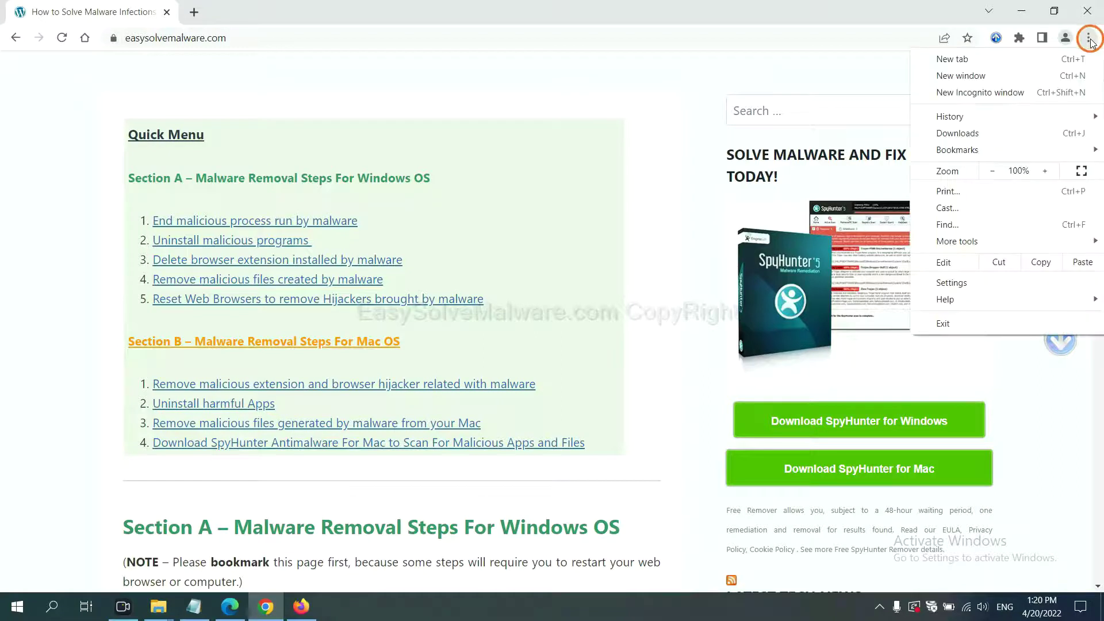
{"action": "left_click", "coordinate": [967, 277]}
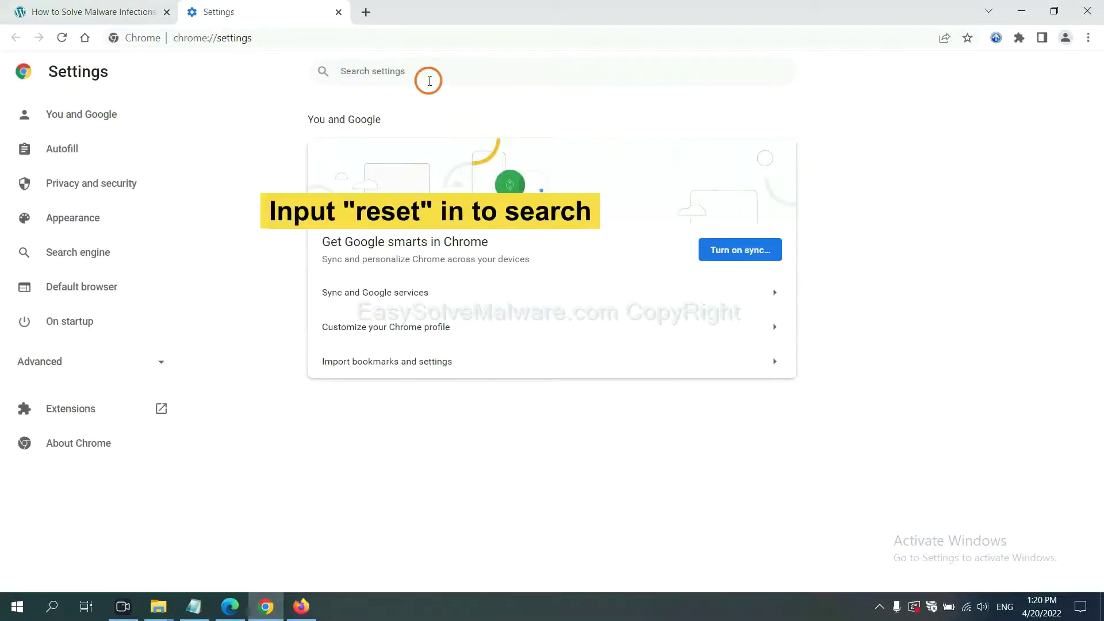
{"action": "type", "text": "reset"}
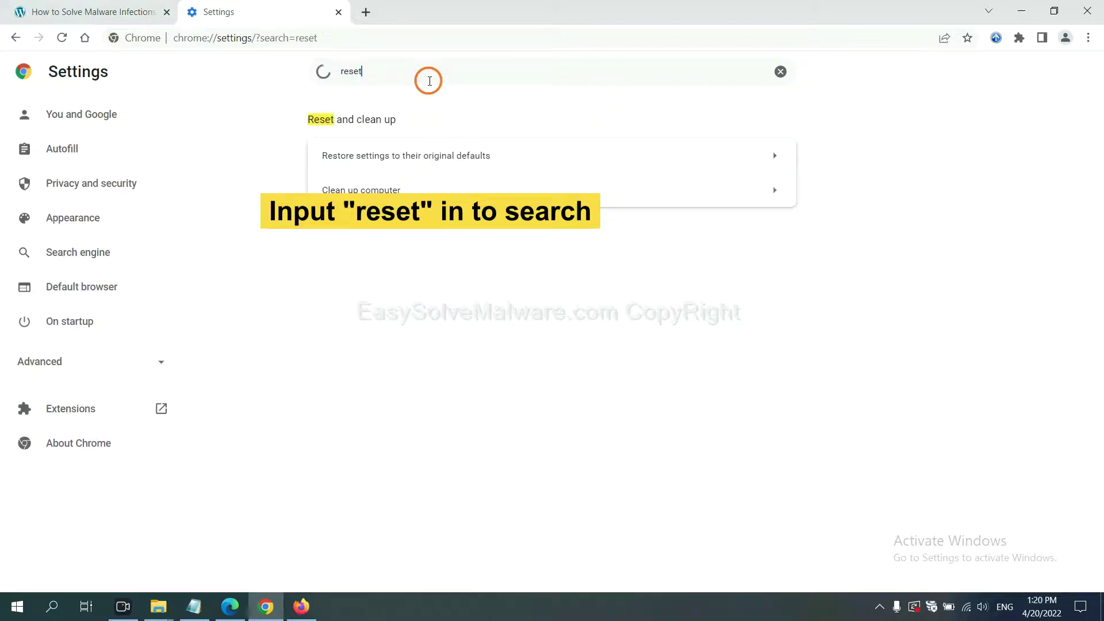
{"action": "left_click", "coordinate": [474, 154]}
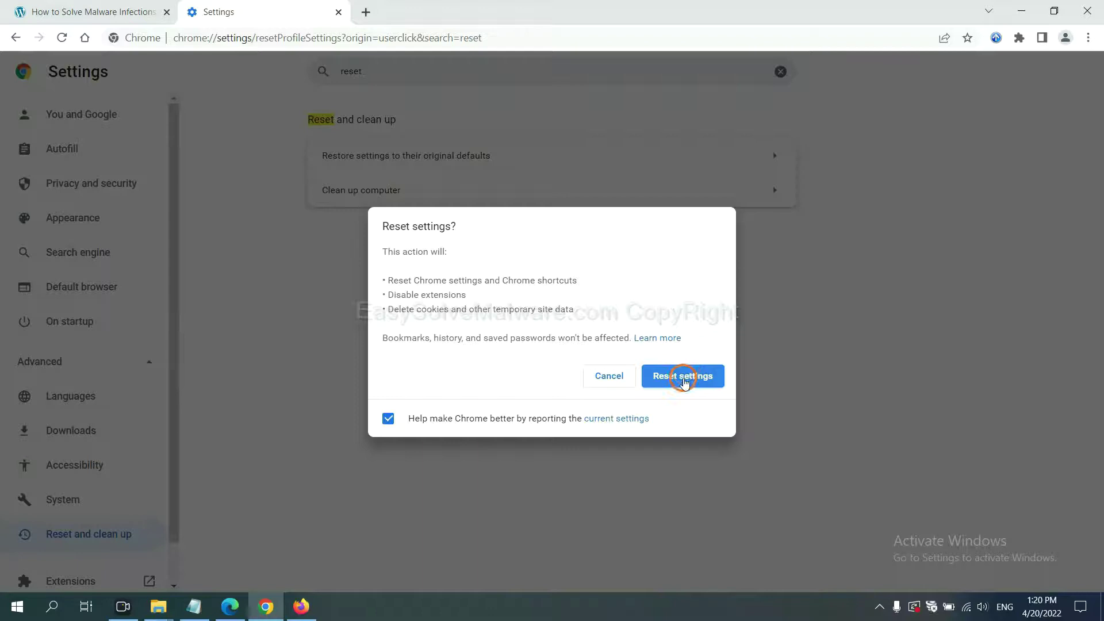
Step: Switch to Firefox, open its troubleshooting information page and bring up the Refresh Firefox confirmation
{"action": "left_click", "coordinate": [304, 605]}
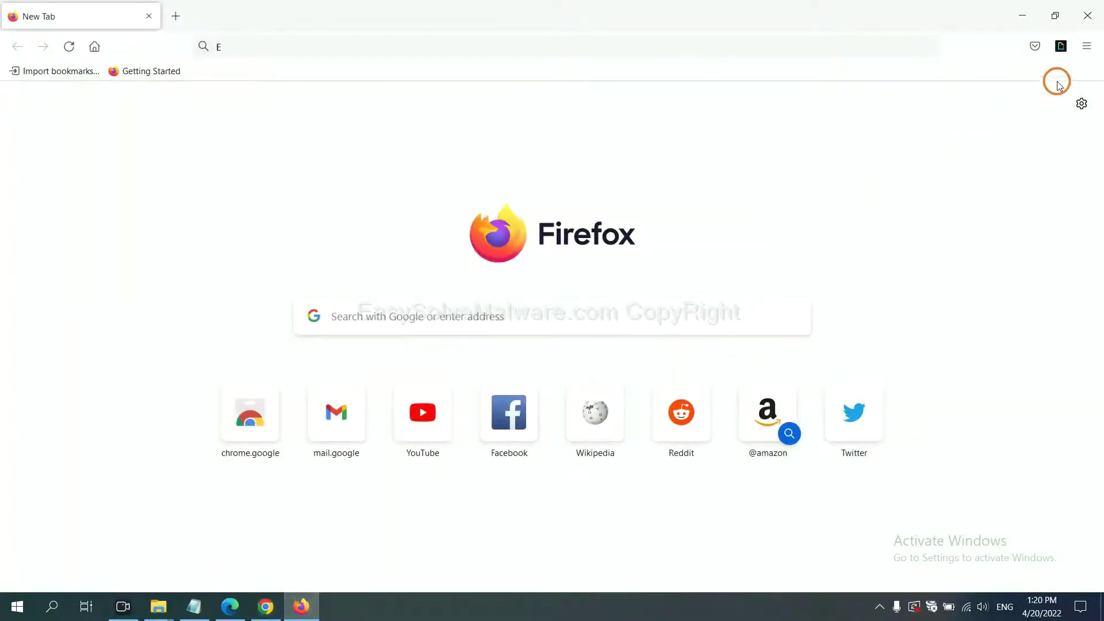
{"action": "left_click", "coordinate": [1086, 50]}
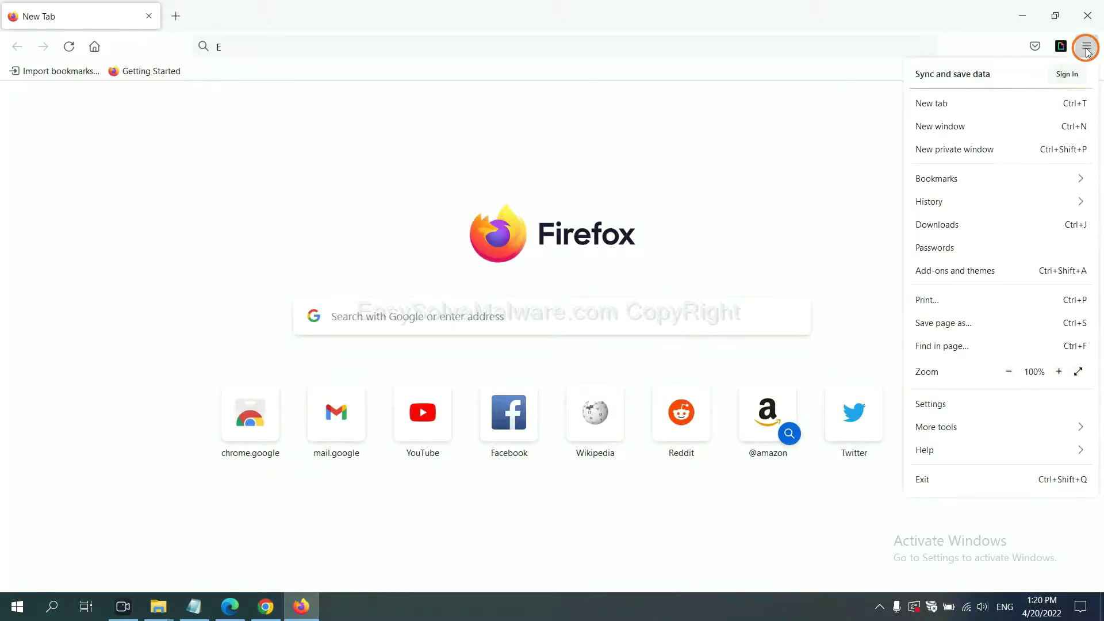
{"action": "left_click", "coordinate": [950, 450]}
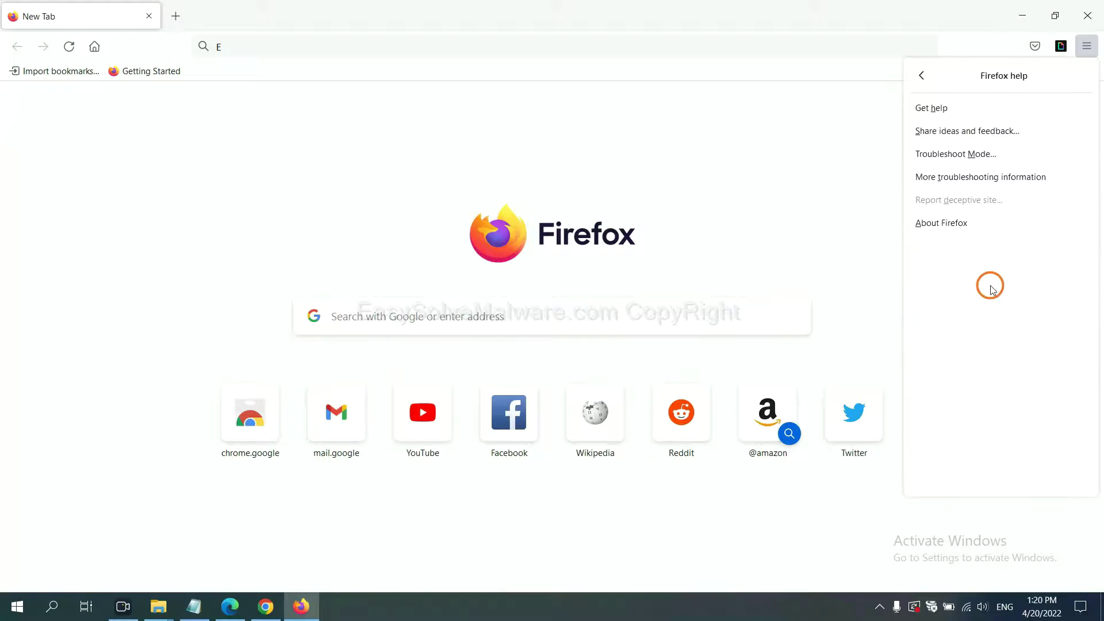
{"action": "left_click", "coordinate": [970, 181]}
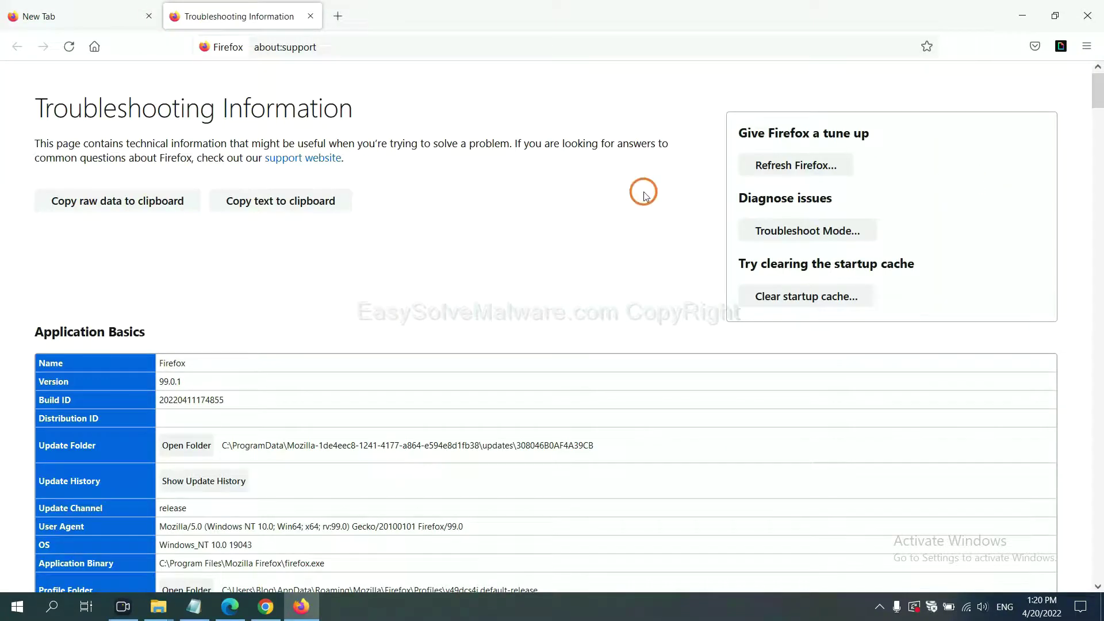
{"action": "left_click", "coordinate": [776, 171]}
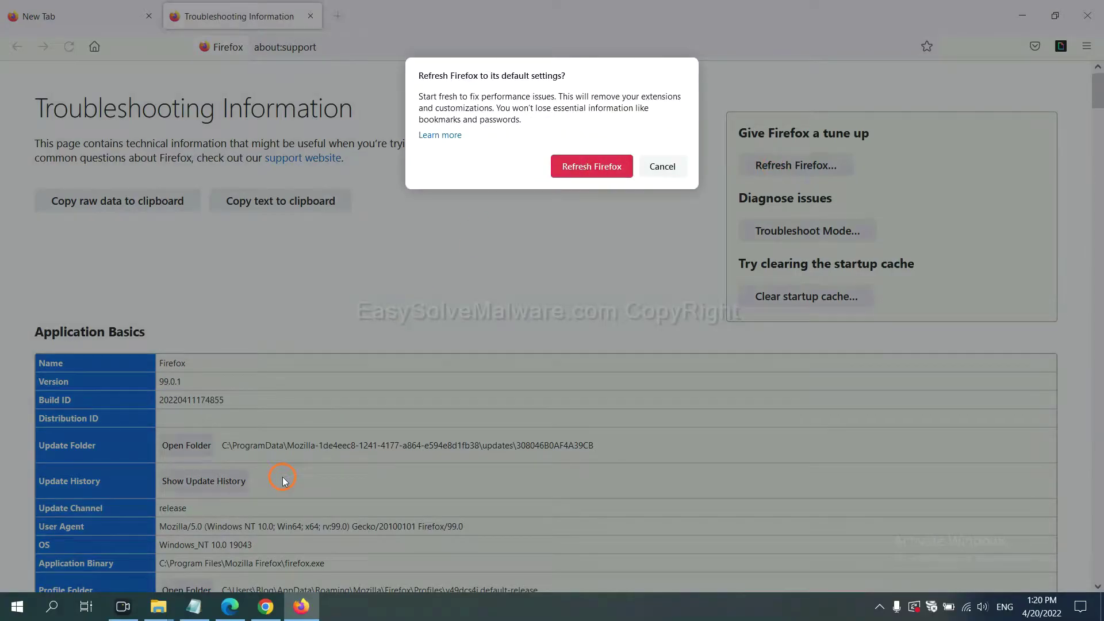
Step: Switch to Microsoft Edge, search its settings for "reset" and open the dialog for restoring settings to their default values
{"action": "left_click", "coordinate": [230, 606]}
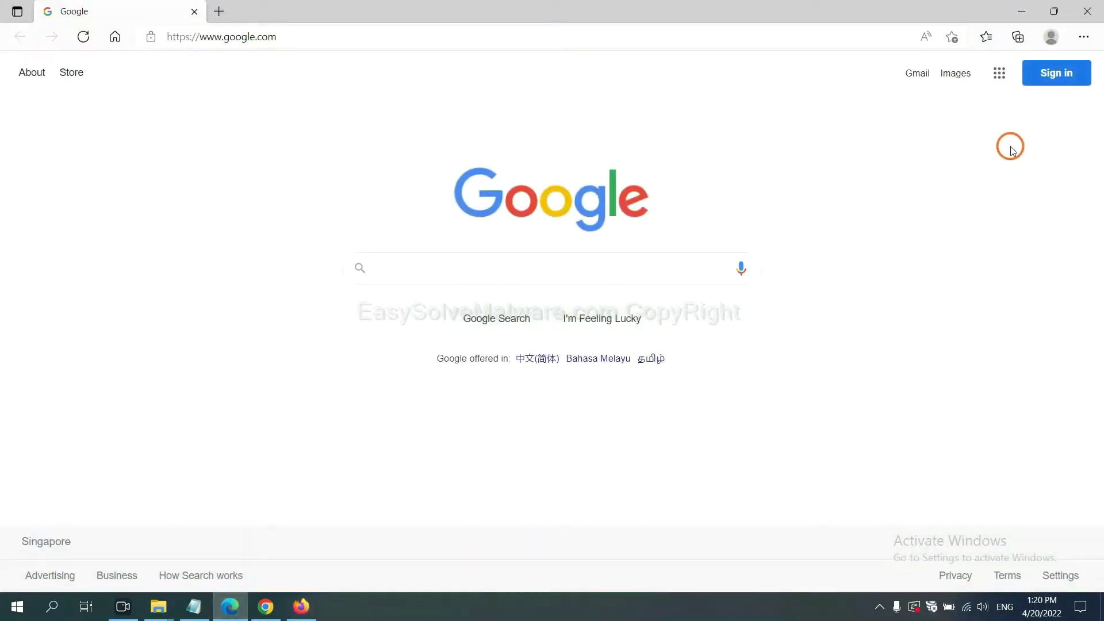
{"action": "left_click", "coordinate": [1084, 38]}
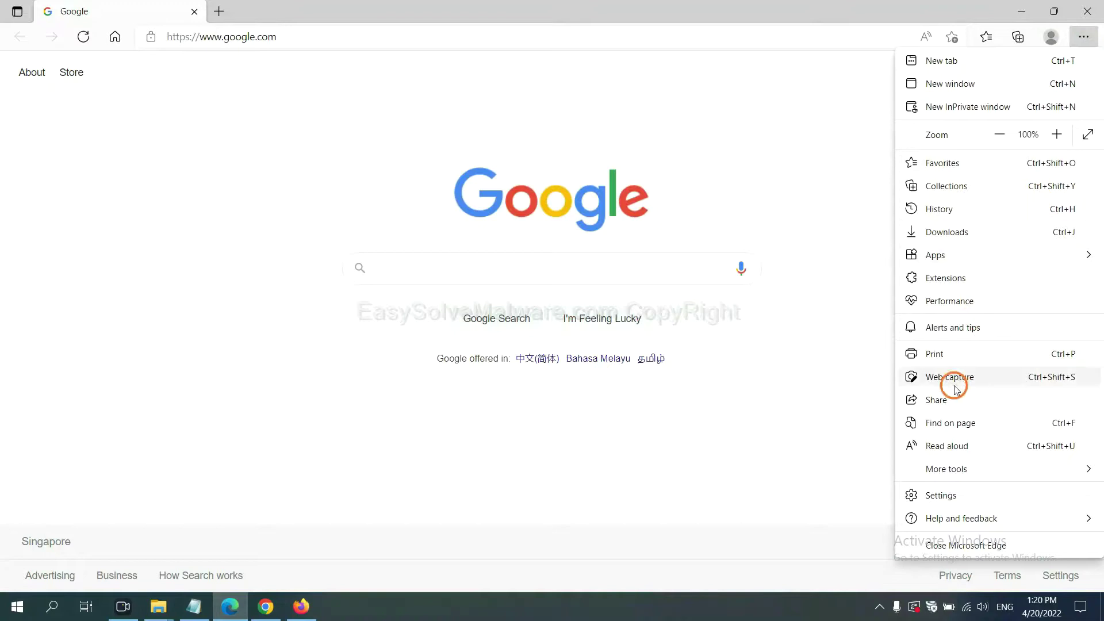
{"action": "left_click", "coordinate": [951, 496]}
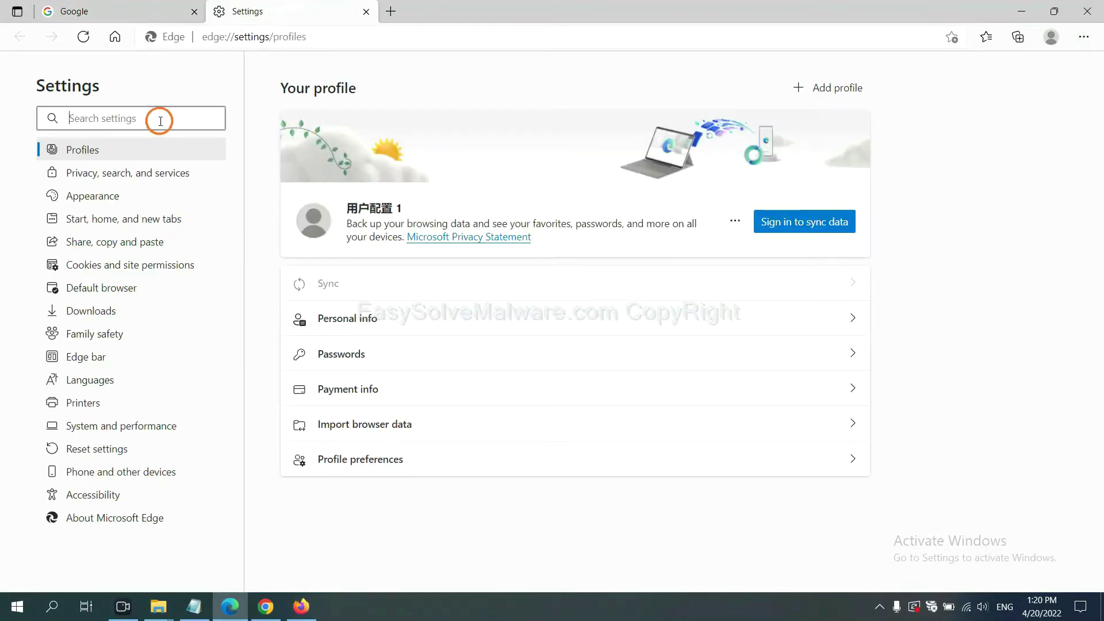
{"action": "type", "text": "re"}
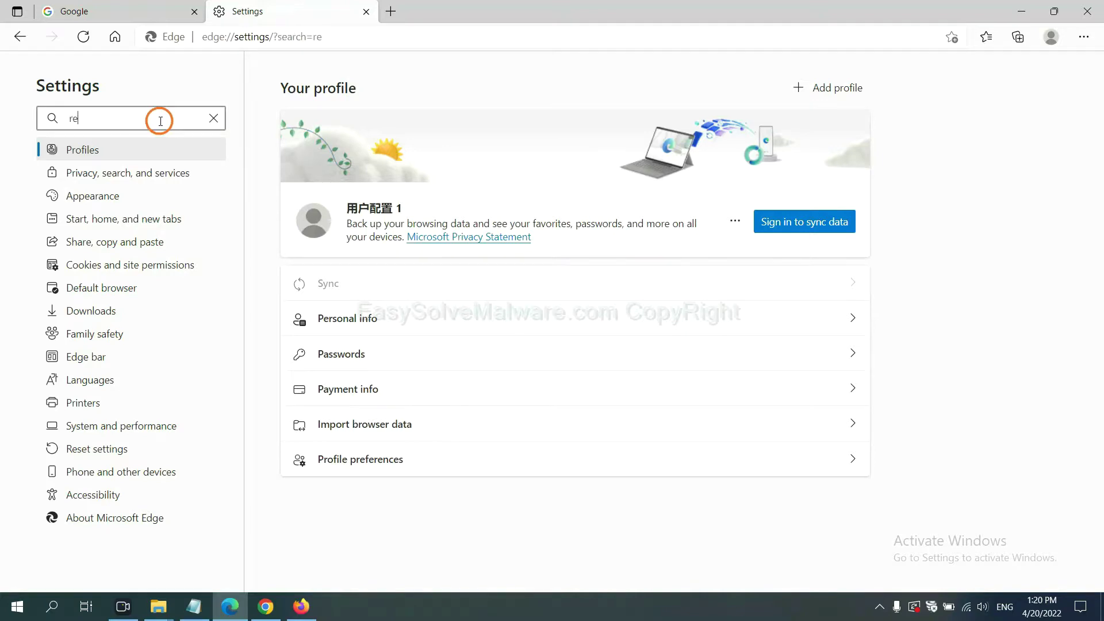
{"action": "type", "text": "set"}
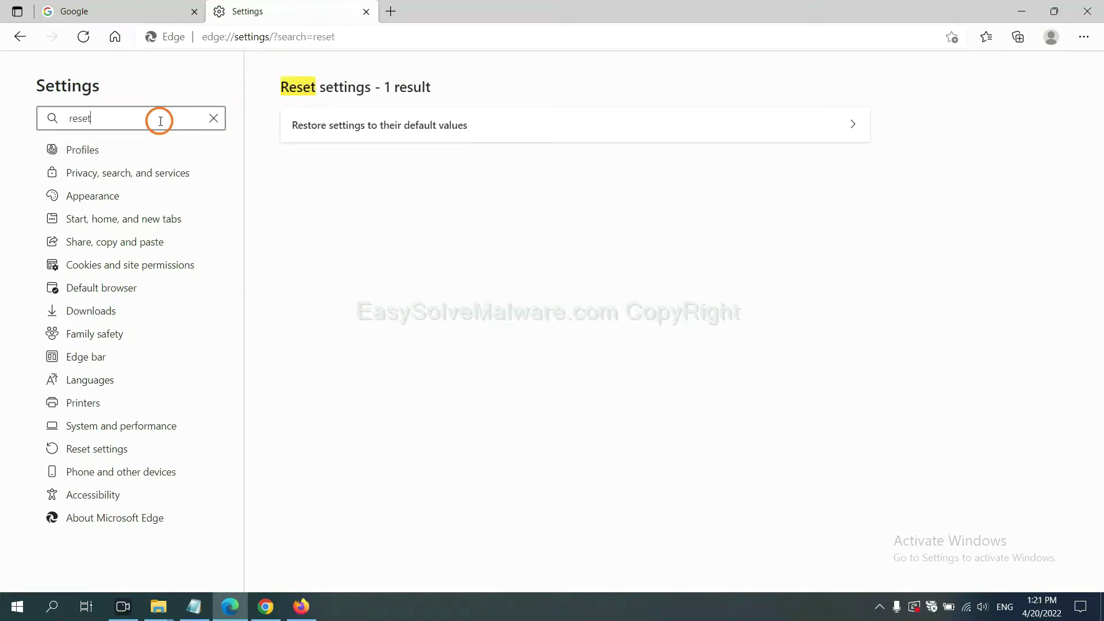
{"action": "left_click", "coordinate": [389, 124]}
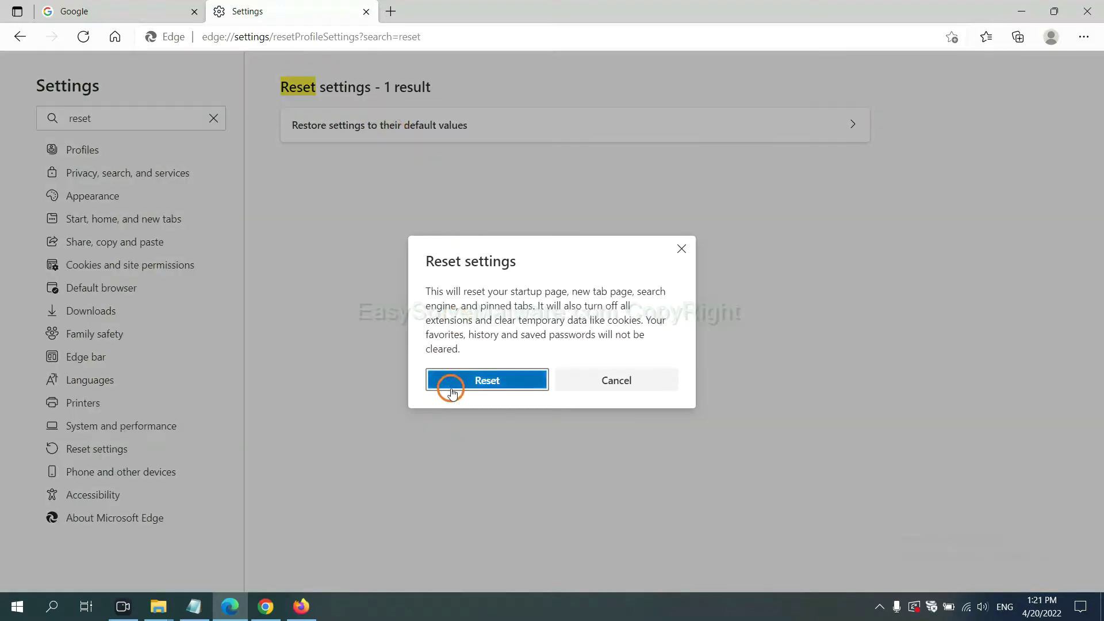